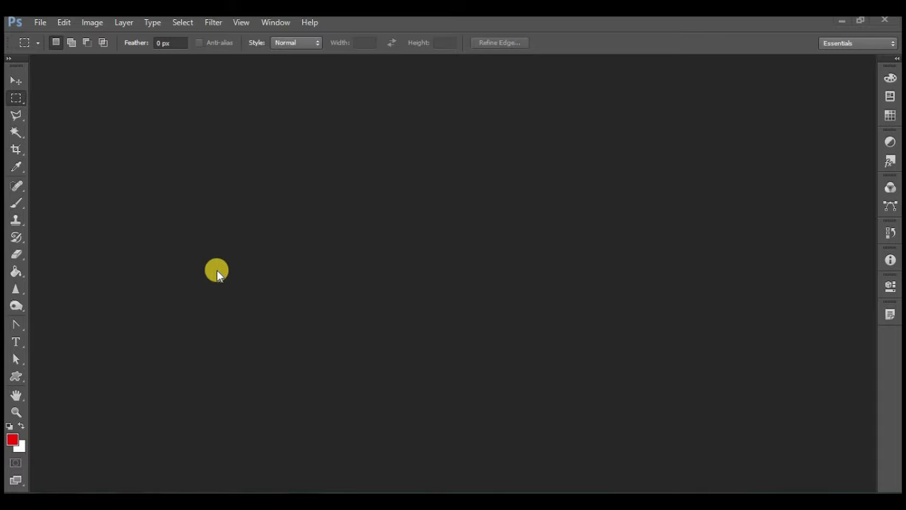
- Open File > New to start a new 1366 × 768 px, 72 ppi RGB document
click(39, 22)
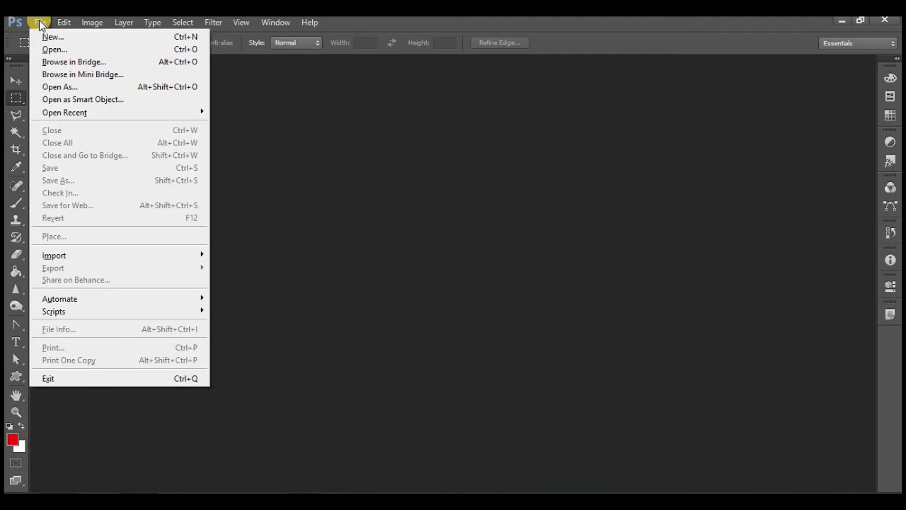
click(55, 37)
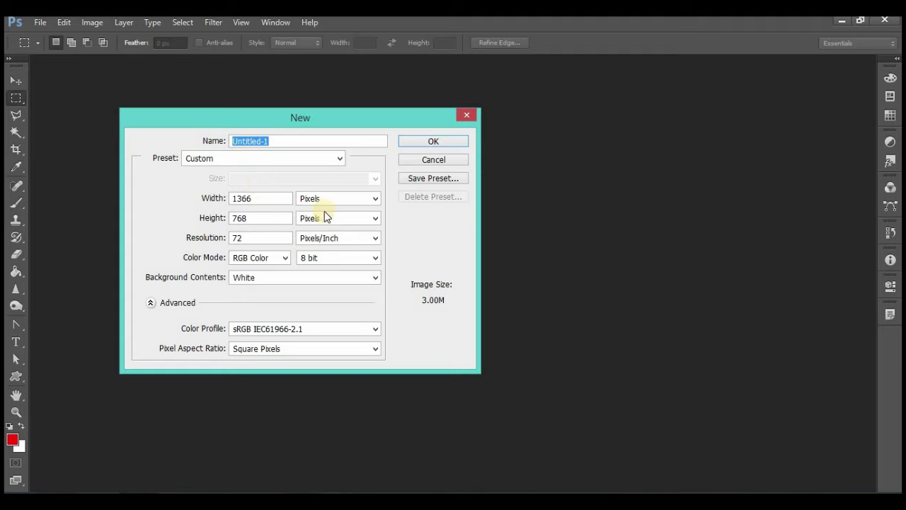
- Set the new document size to 24 × 24 inches
click(333, 201)
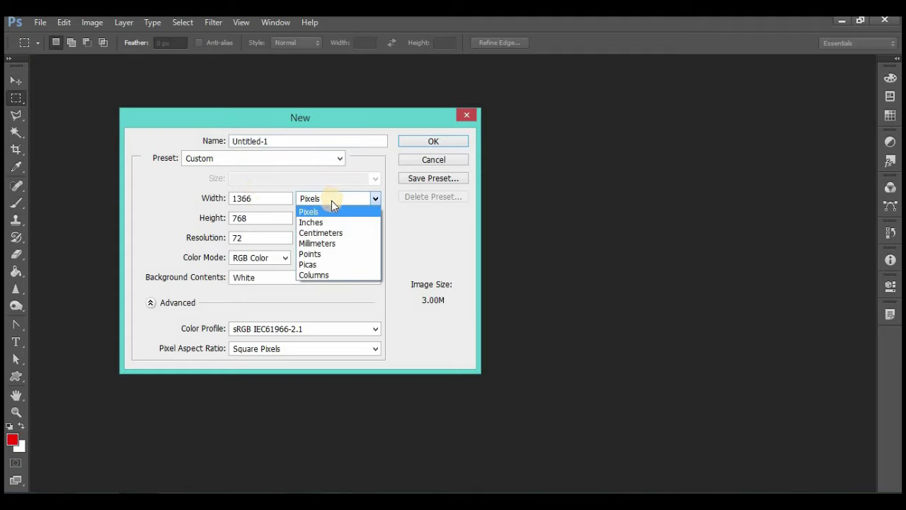
click(322, 222)
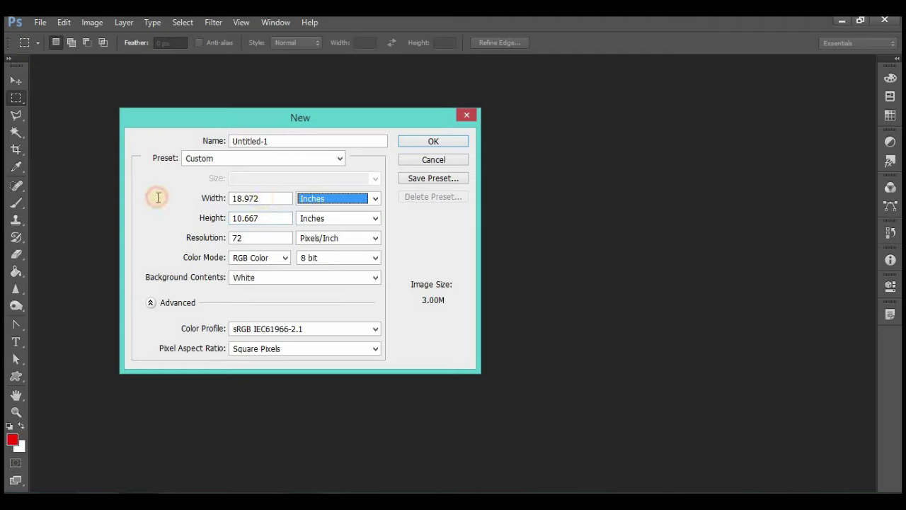
key(shift+Tab)
text(24)
key(Tab)
key(Tab)
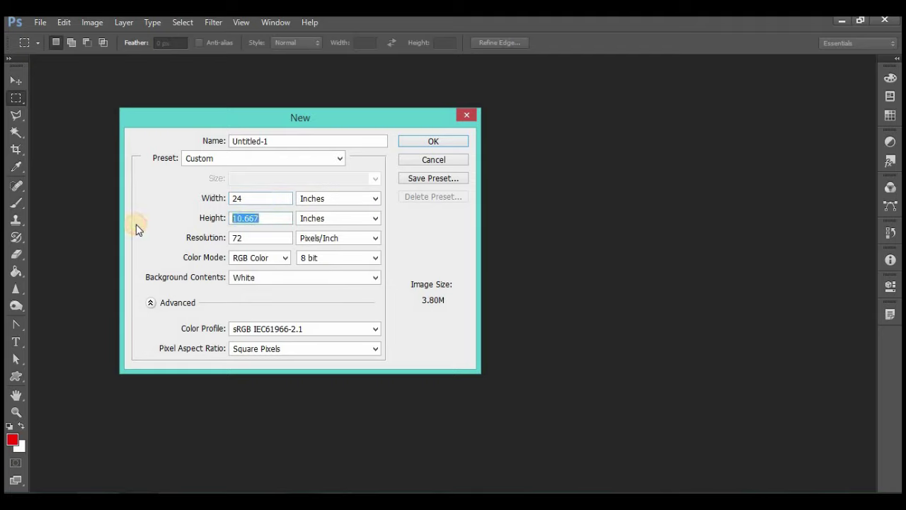
text(24)
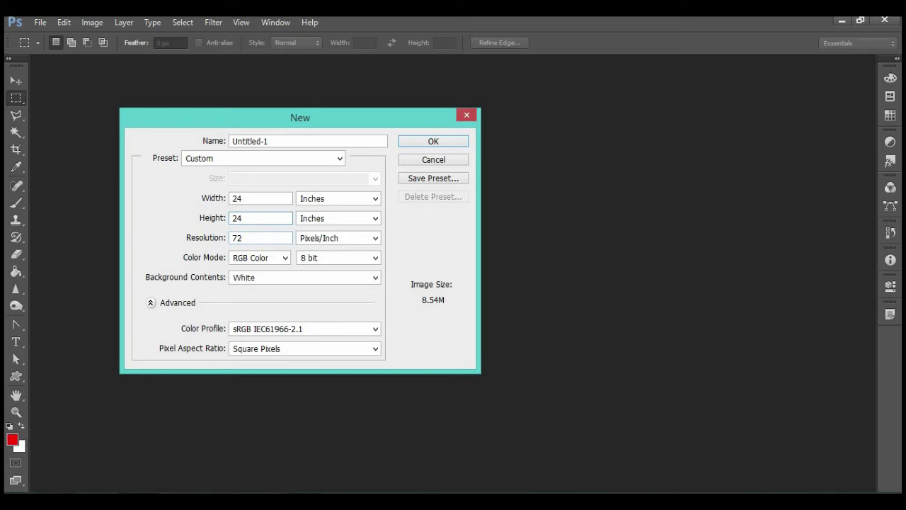
- Preview the 'dpi' image from the tarp folder
click(203, 441)
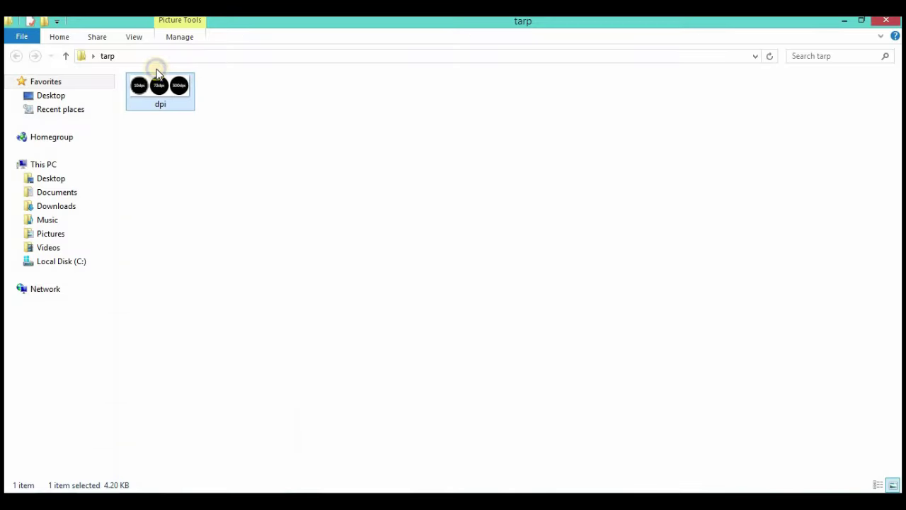
right_click(158, 71)
right_click(144, 83)
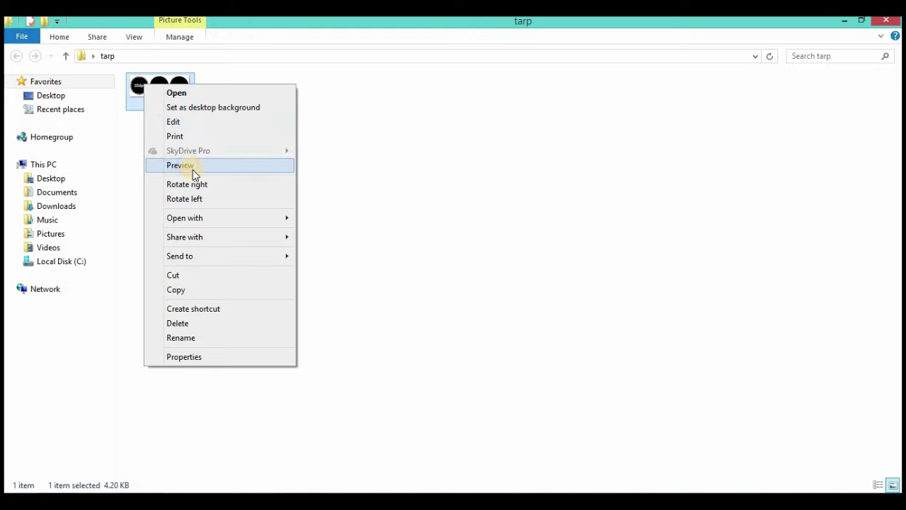
click(188, 164)
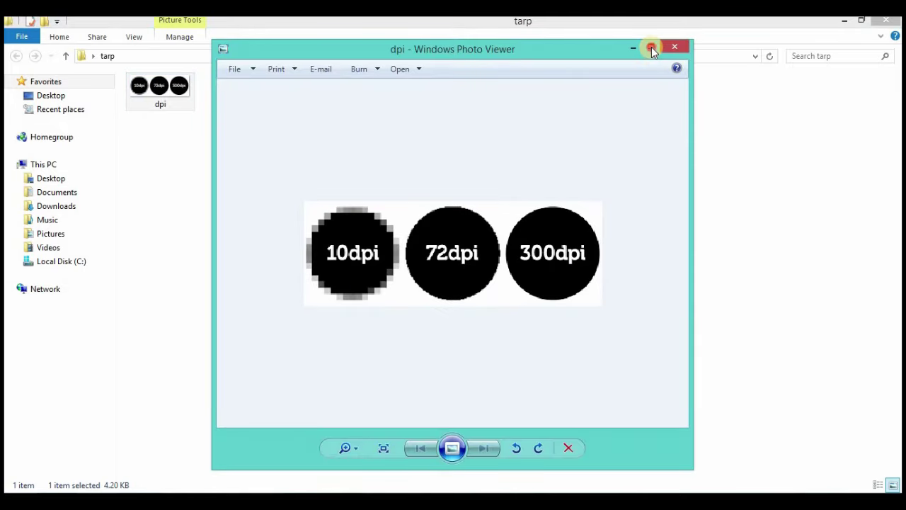
- Maximize Windows Photo Viewer and zoom in on the 10dpi, 72dpi and 300dpi circles
click(651, 47)
scroll(424, 253, up, 1)
scroll(298, 301, up, 1)
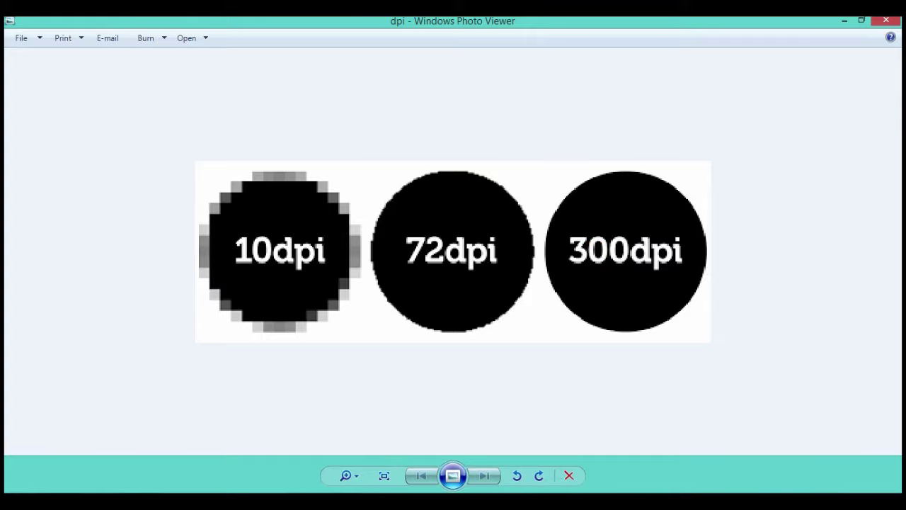
- Back in Photoshop, set Color Mode to CMYK Color, name the document 'sample', and create it
click(138, 434)
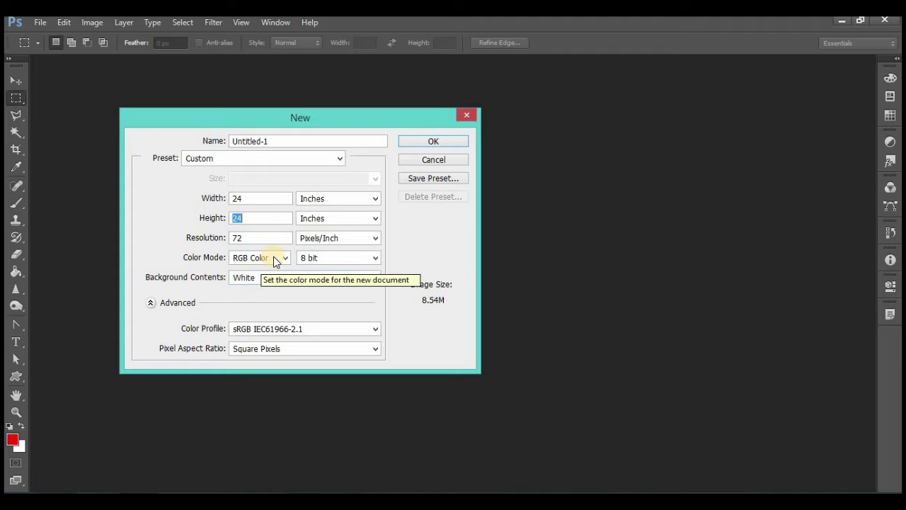
click(274, 257)
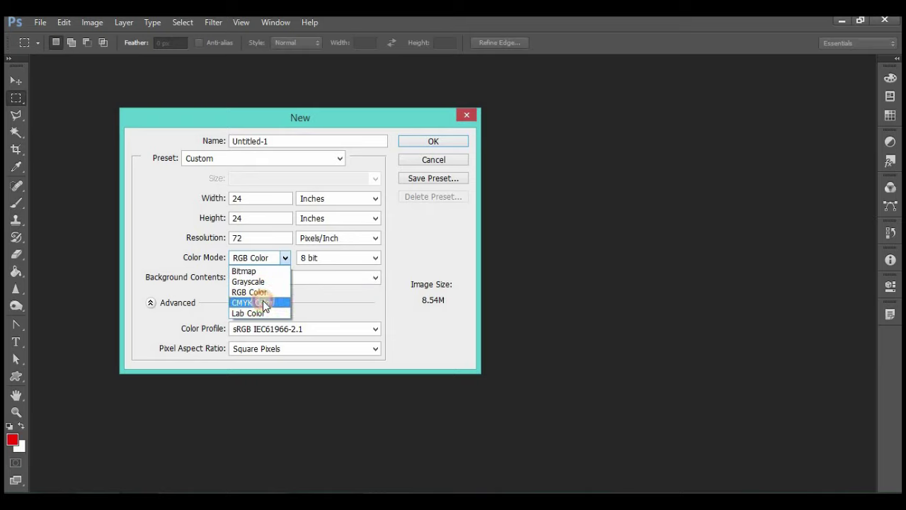
click(264, 303)
click(284, 259)
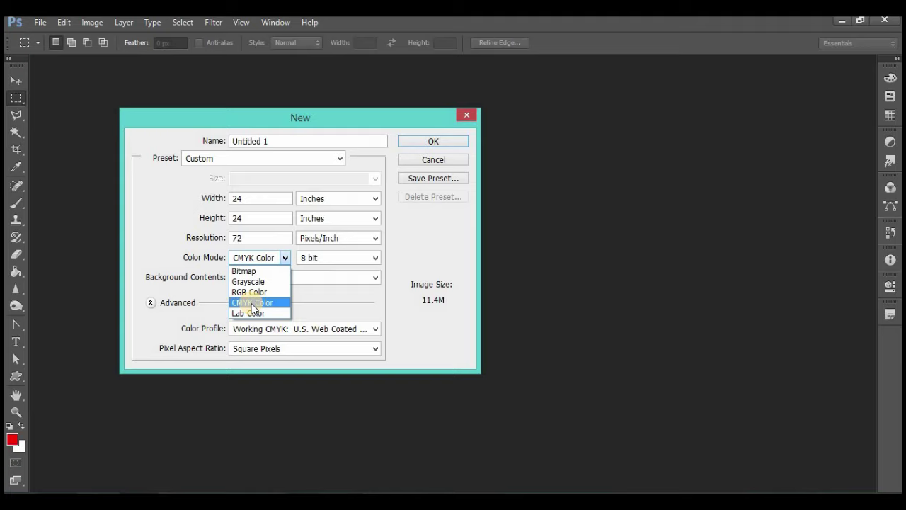
click(254, 303)
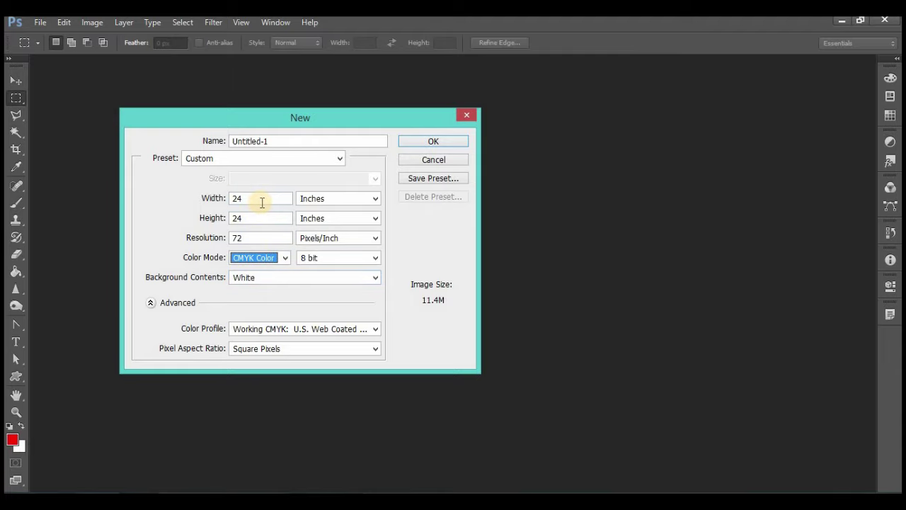
text(sample)
click(416, 141)
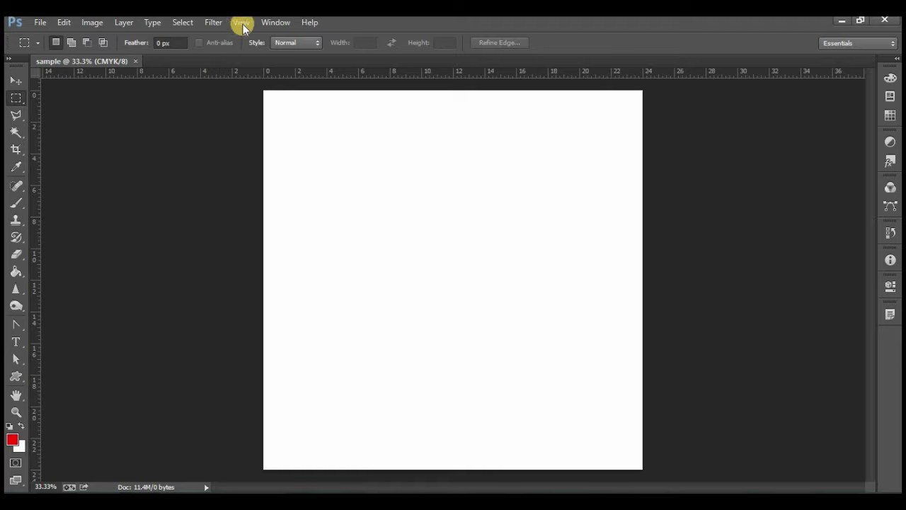
- Show and reposition the Layers panel, then add an empty Layer 1 above Background
click(275, 23)
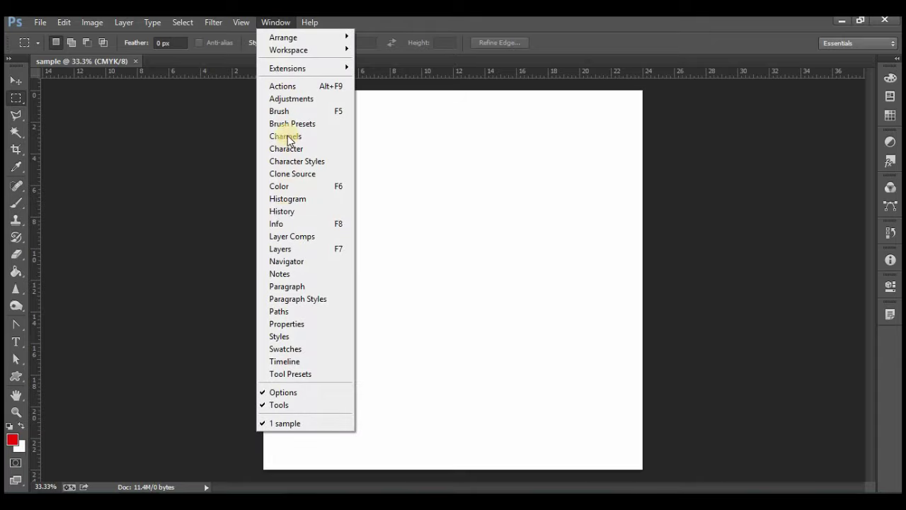
click(281, 248)
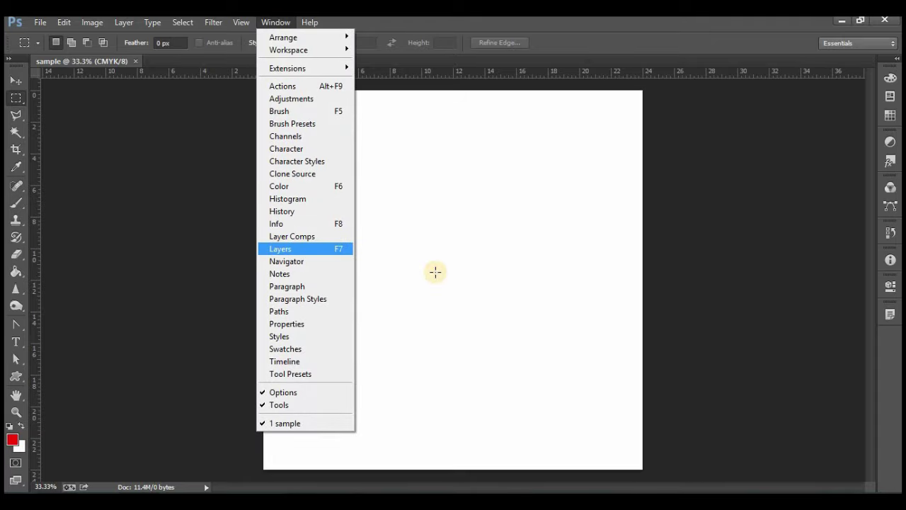
drag(737, 122, 782, 120)
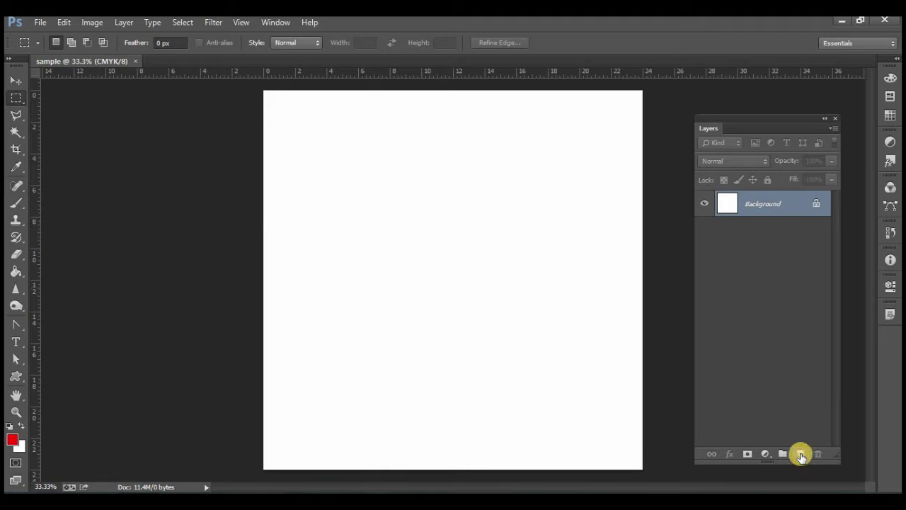
click(801, 455)
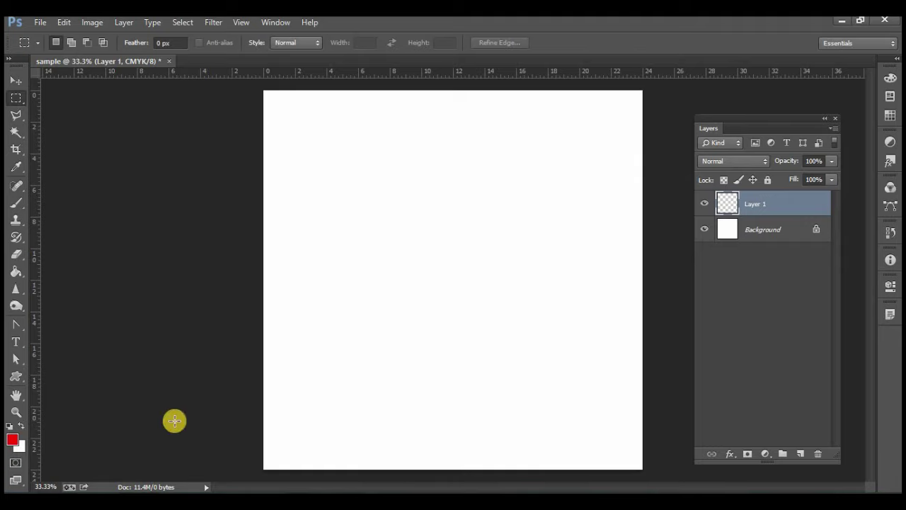
- Set the foreground colour to golden yellow (dbaa00)
click(12, 445)
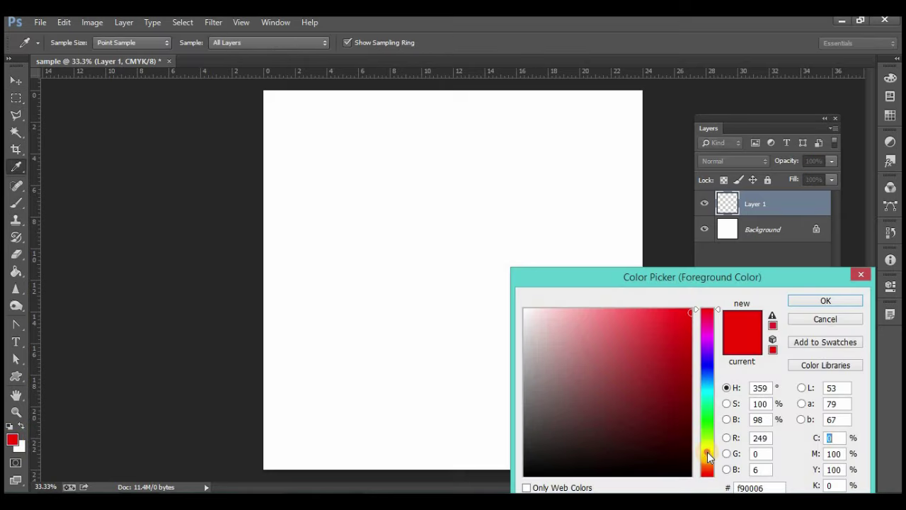
drag(708, 457, 707, 454)
click(680, 371)
drag(679, 370, 692, 332)
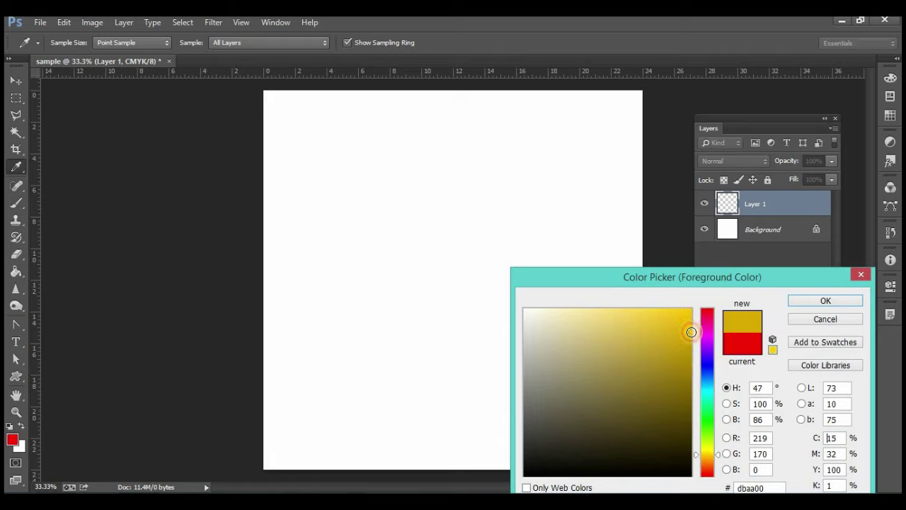
click(825, 301)
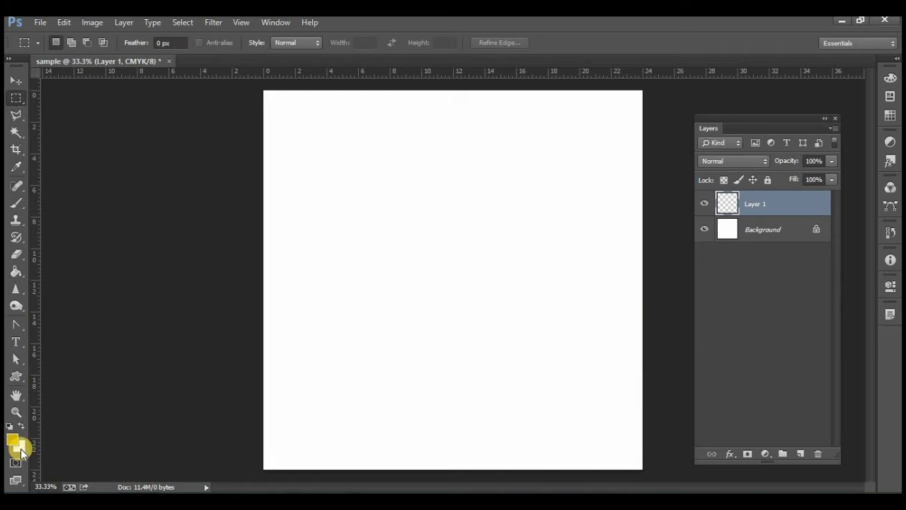
- Set the background colour to dark brown (693b00)
click(21, 451)
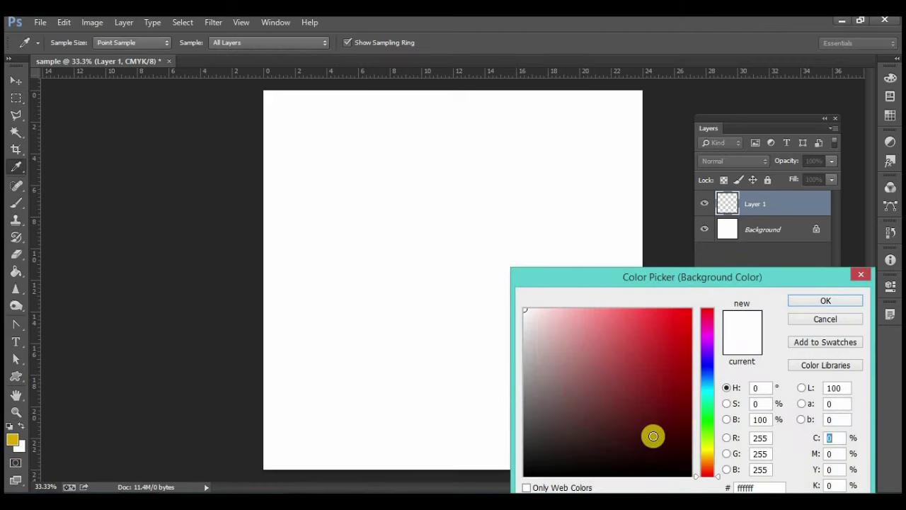
drag(714, 467, 708, 460)
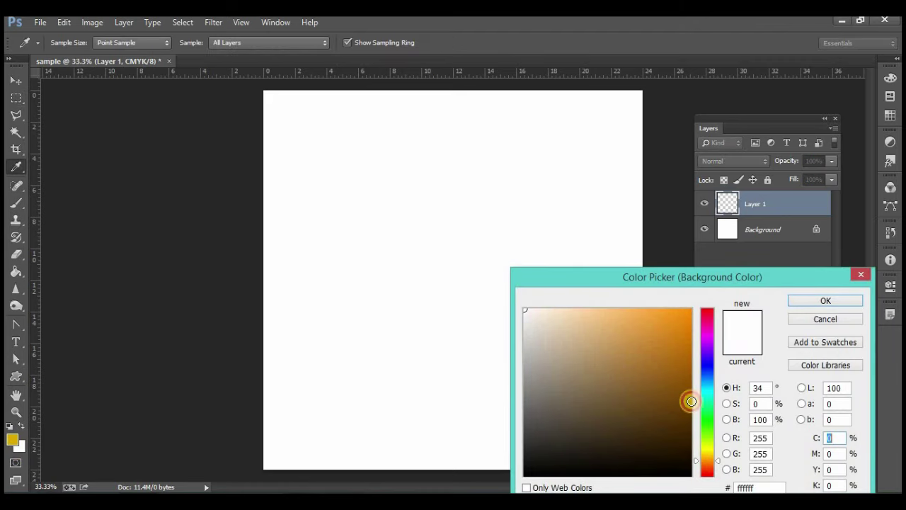
click(690, 407)
click(823, 301)
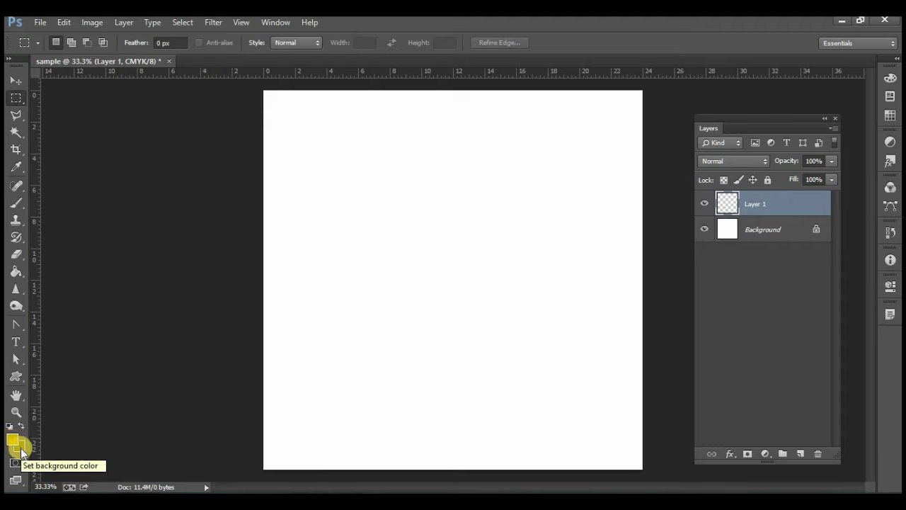
- Draw a diagonal gold-to-brown gradient across Layer 1 from top-left to bottom-right
click(16, 272)
right_click(16, 273)
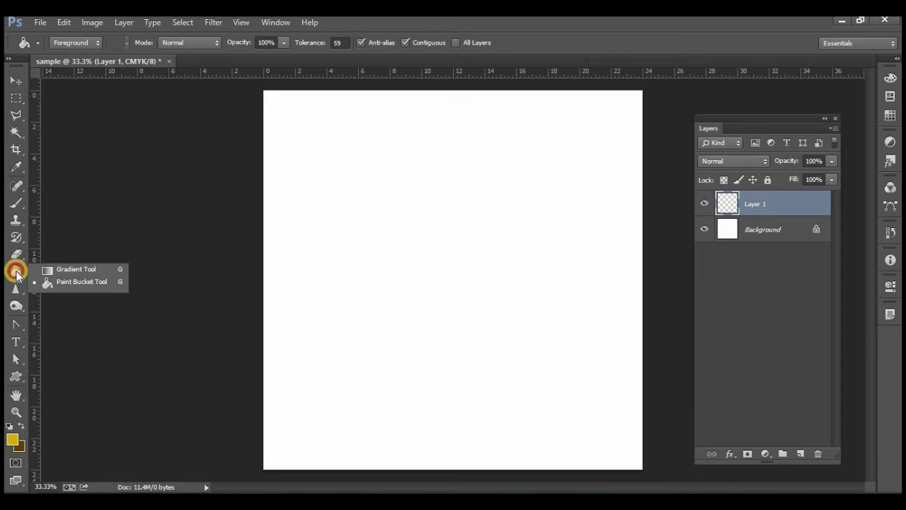
click(69, 270)
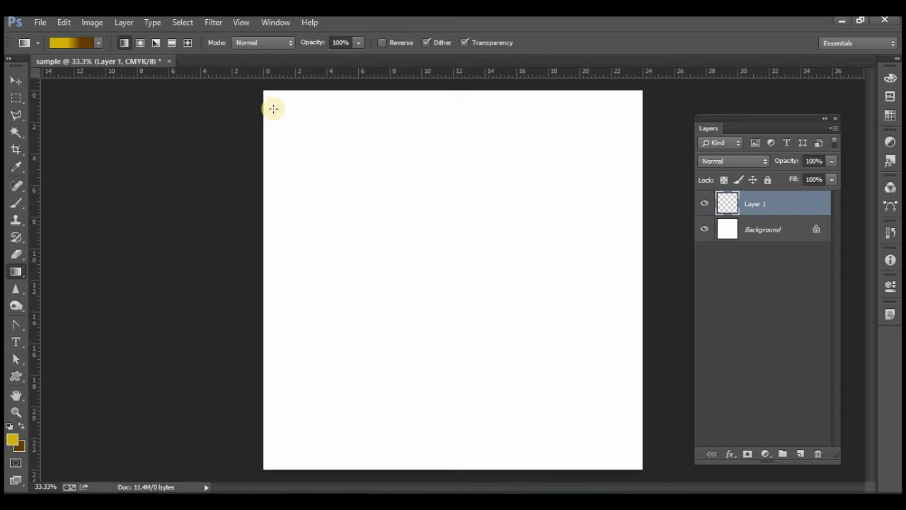
mouse_move(264, 92)
mouse_down()
mouse_move(588, 442)
mouse_move(644, 470)
mouse_up()
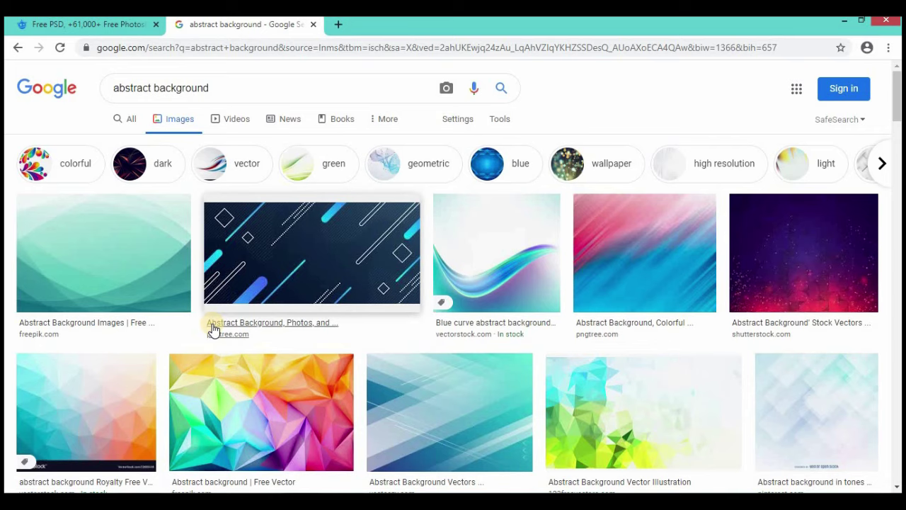
- Find the 'Hexagon Dark Blue Abstract Background' image in the results and copy it
scroll(223, 332, down, 1)
scroll(283, 336, down, 2)
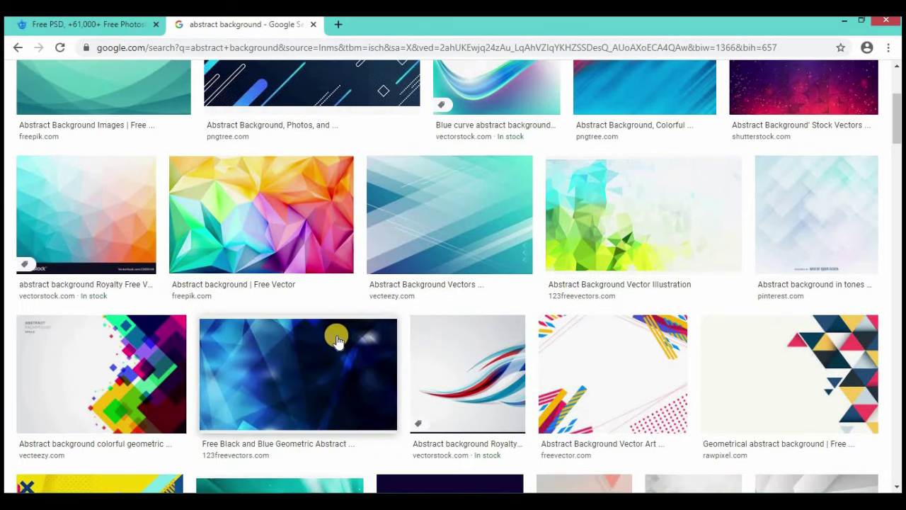
scroll(339, 340, down, 2)
scroll(341, 342, down, 2)
scroll(340, 344, down, 1)
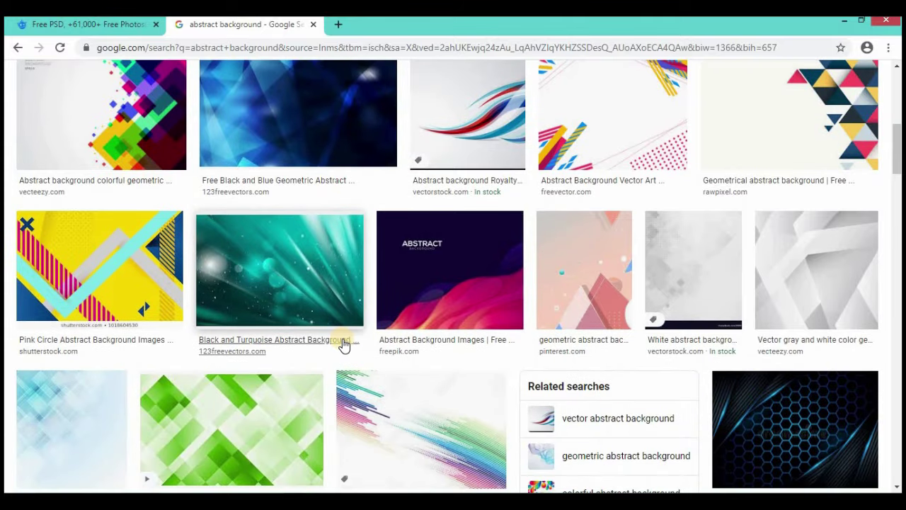
scroll(344, 344, down, 2)
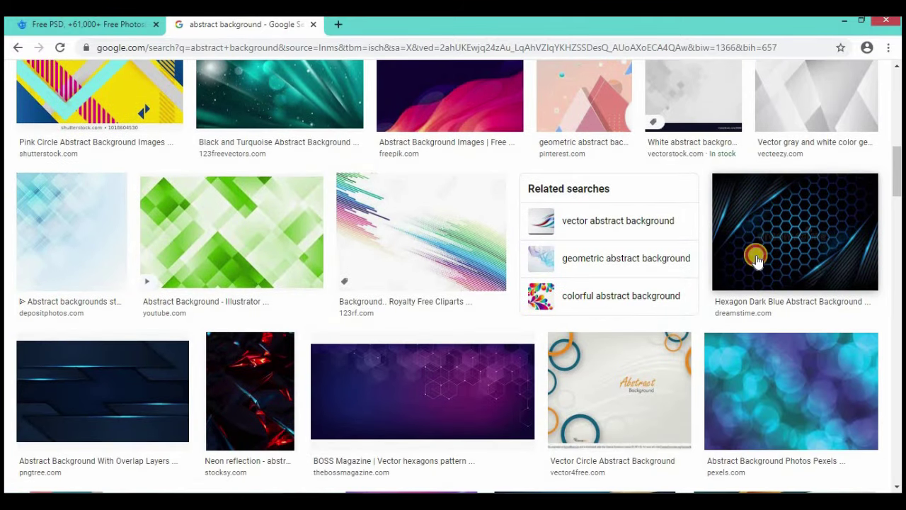
click(755, 257)
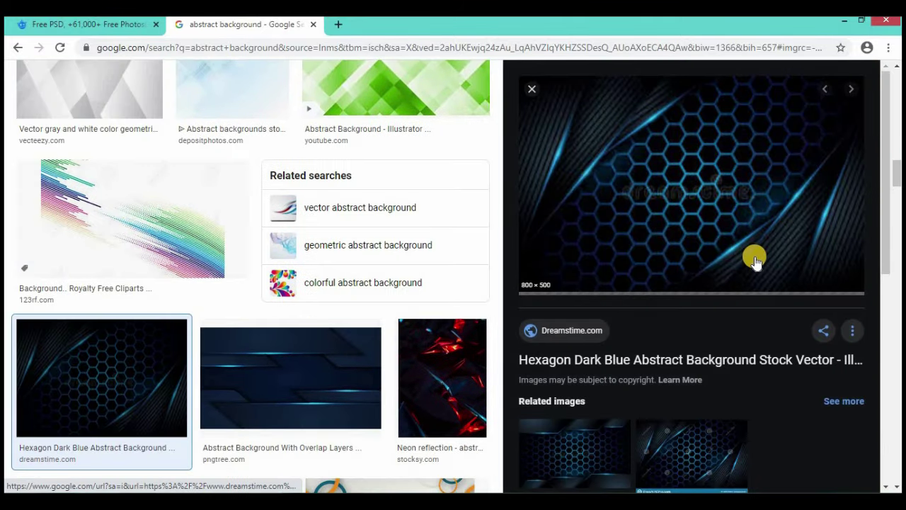
right_click(635, 163)
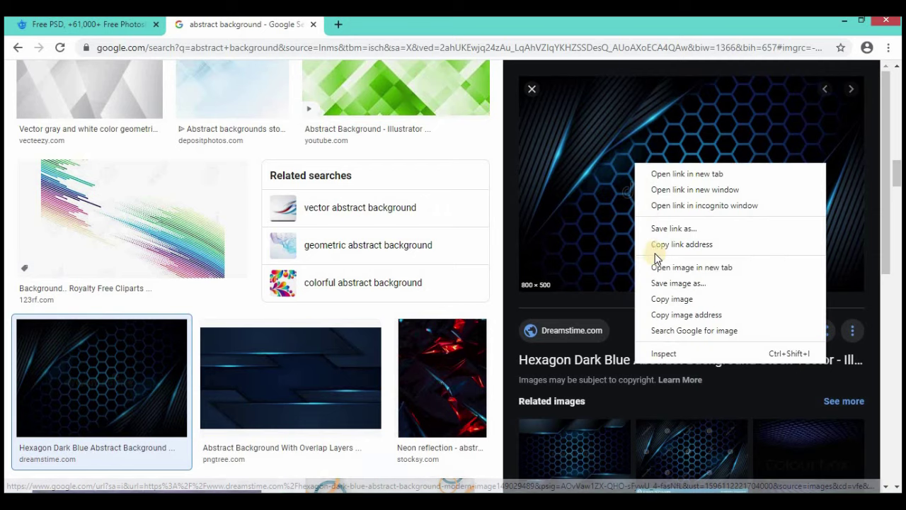
click(659, 299)
- Switch back to Photoshop and paste the hexagon image into the document
key(alt+Tab)
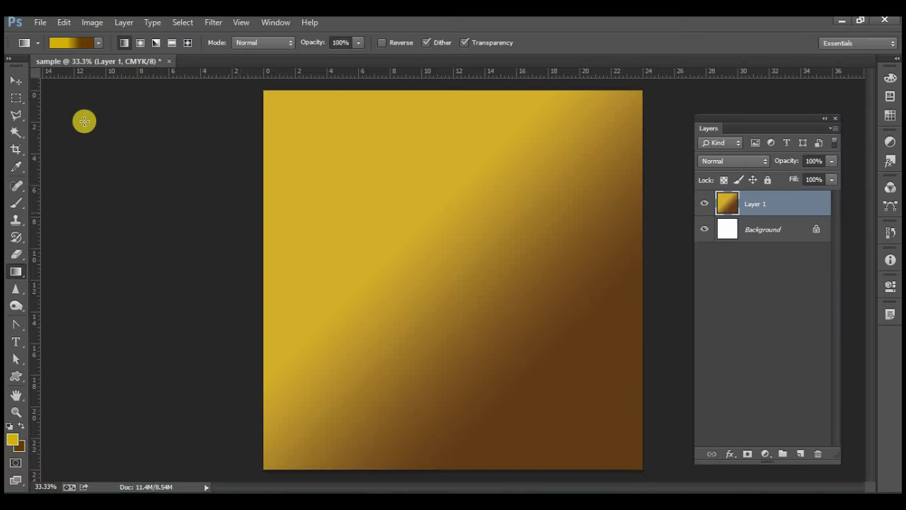
click(90, 23)
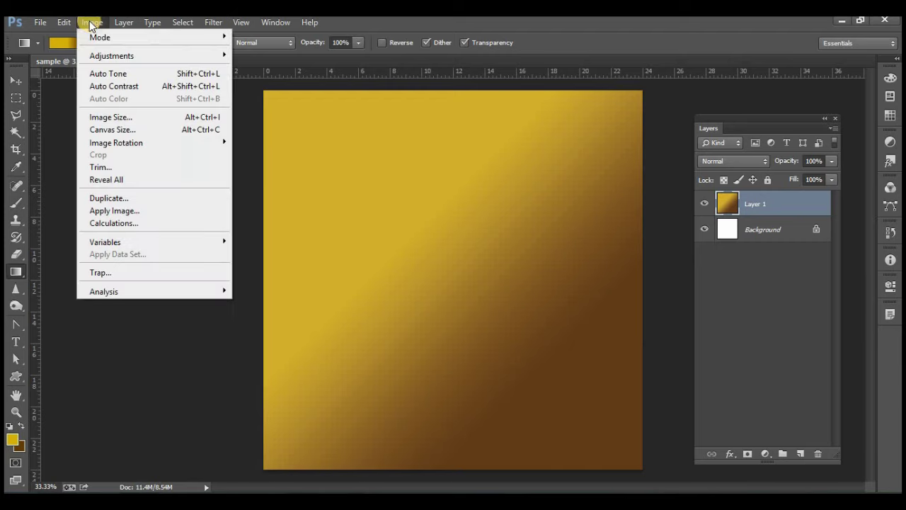
click(105, 122)
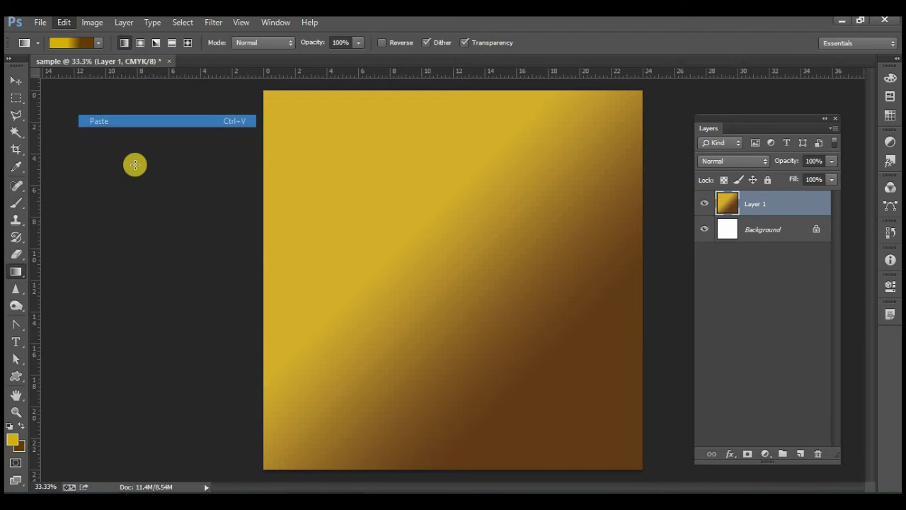
- Move the pasted hexagon layer up toward the top of the canvas
click(19, 79)
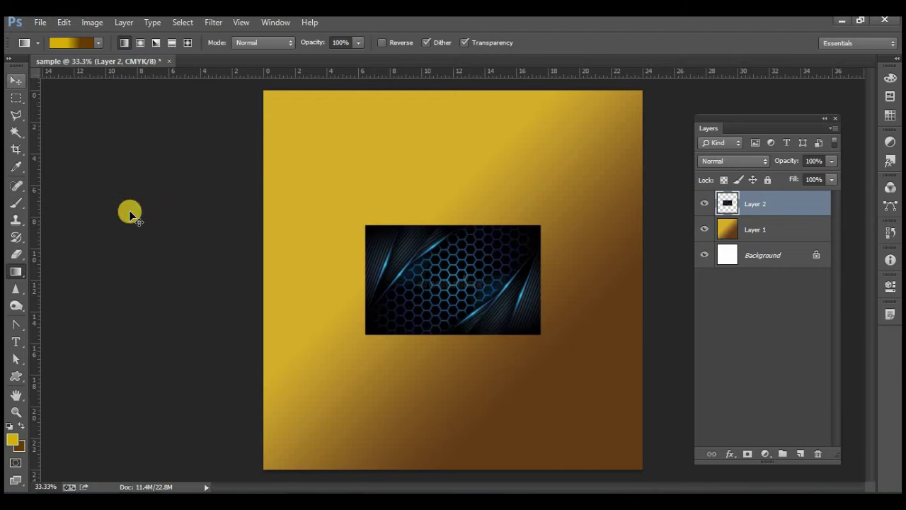
mouse_move(384, 269)
mouse_down()
mouse_move(435, 266)
mouse_move(417, 238)
mouse_move(399, 272)
mouse_up()
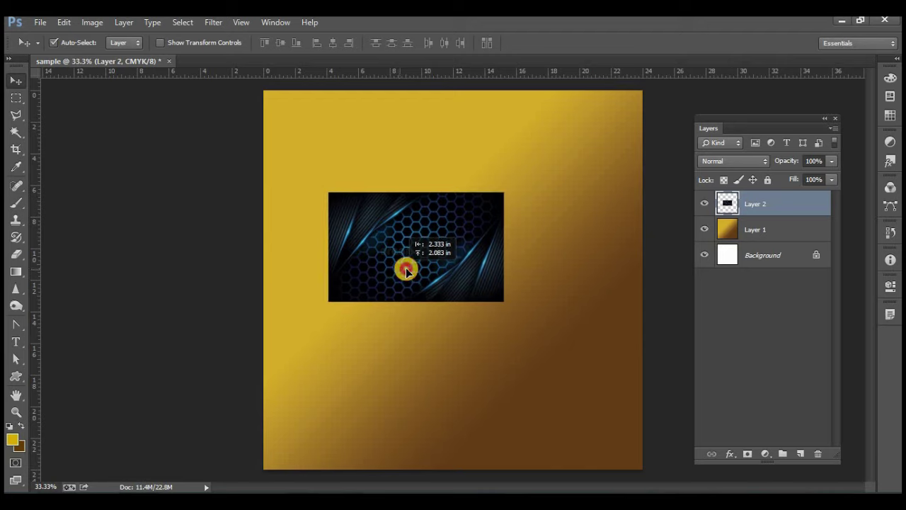
drag(399, 271, 405, 264)
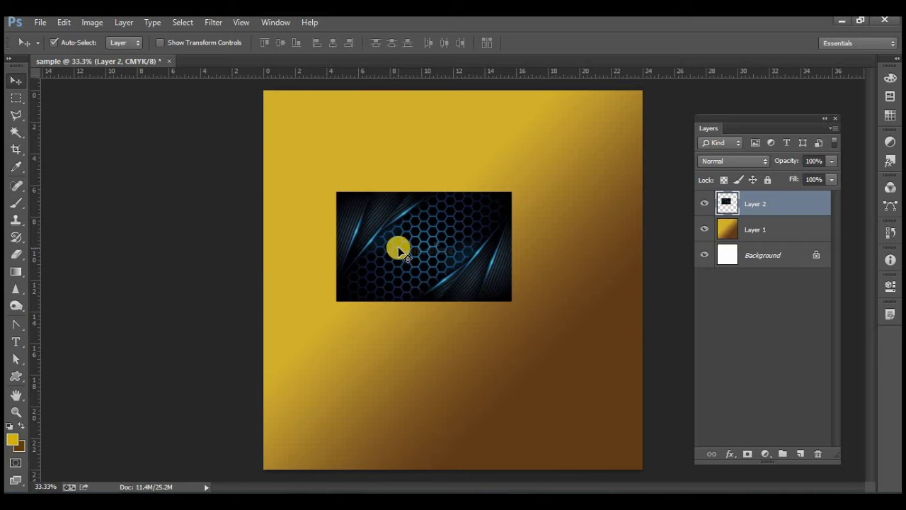
key(ctrl+t)
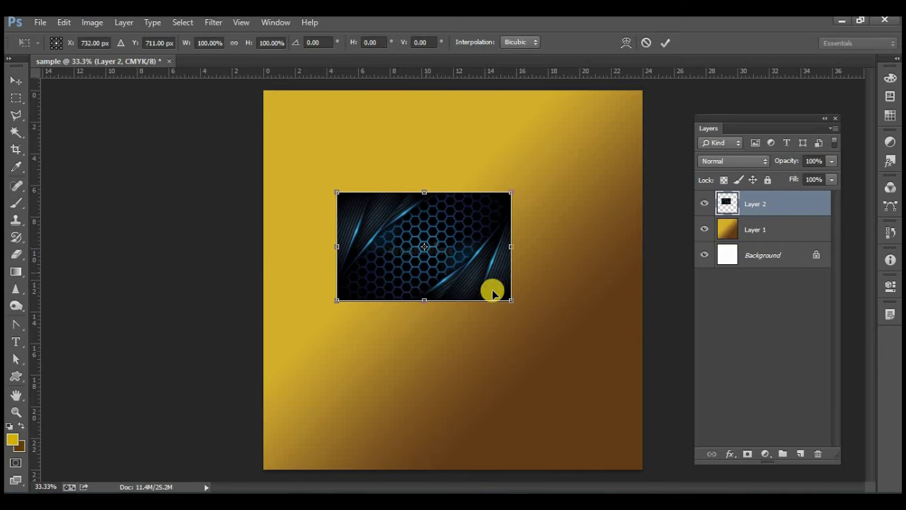
- Scale the hexagon image proportionally to about 152% and centre it near the canvas top
mouse_move(514, 303)
mouse_down()
mouse_move(515, 326)
mouse_move(506, 286)
mouse_up()
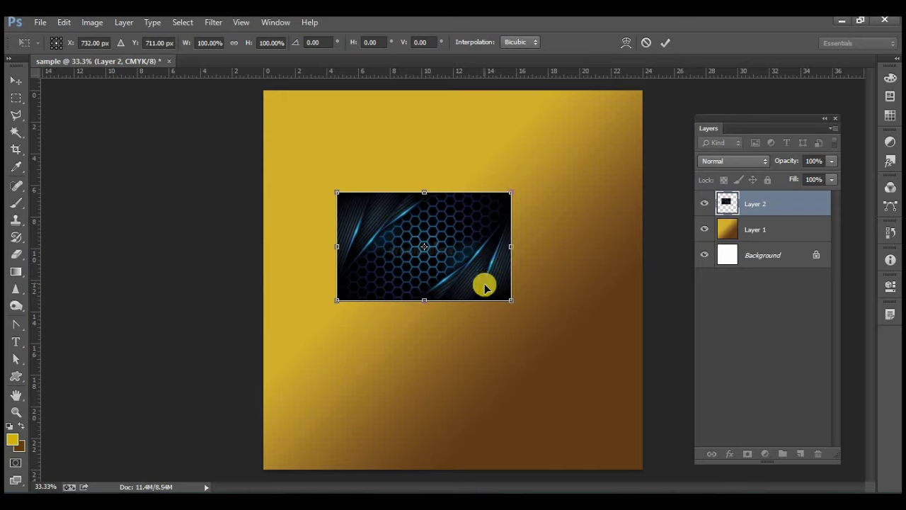
drag(460, 225, 482, 238)
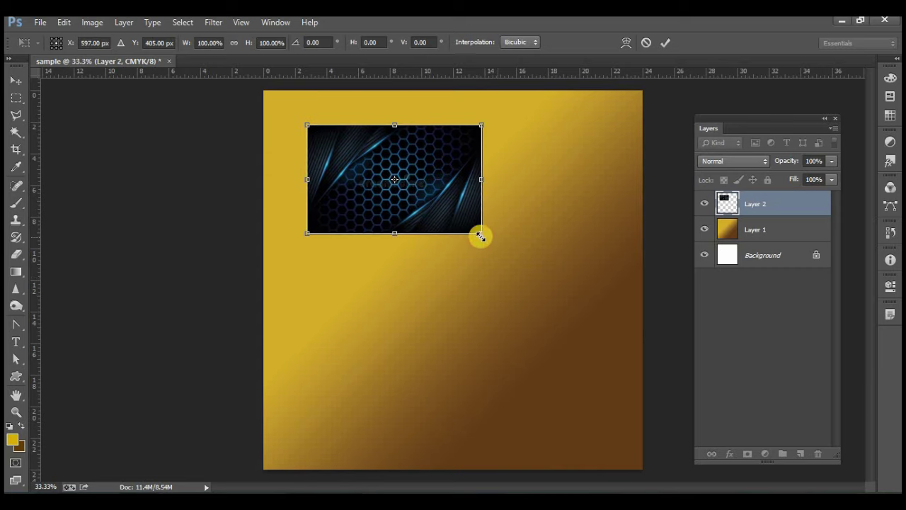
mouse_move(482, 234)
mouse_down()
mouse_move(567, 245)
mouse_move(557, 417)
mouse_up()
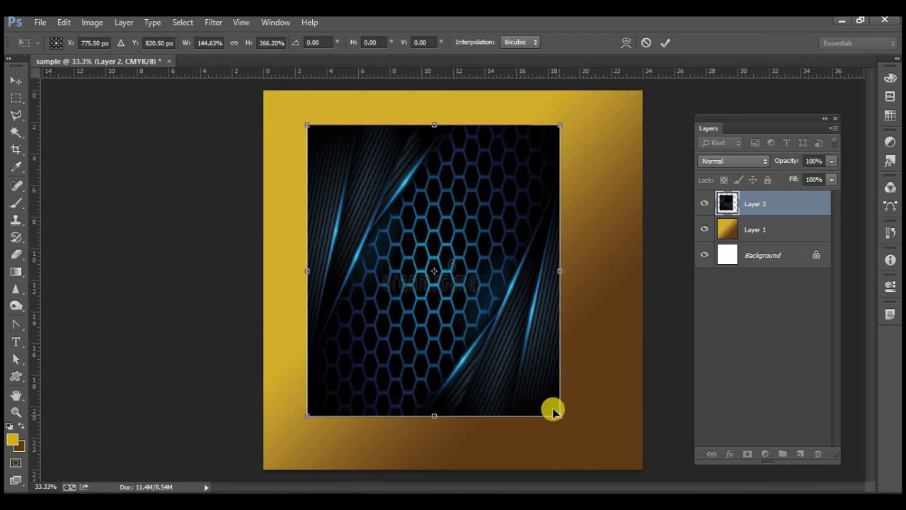
key(ctrl+z)
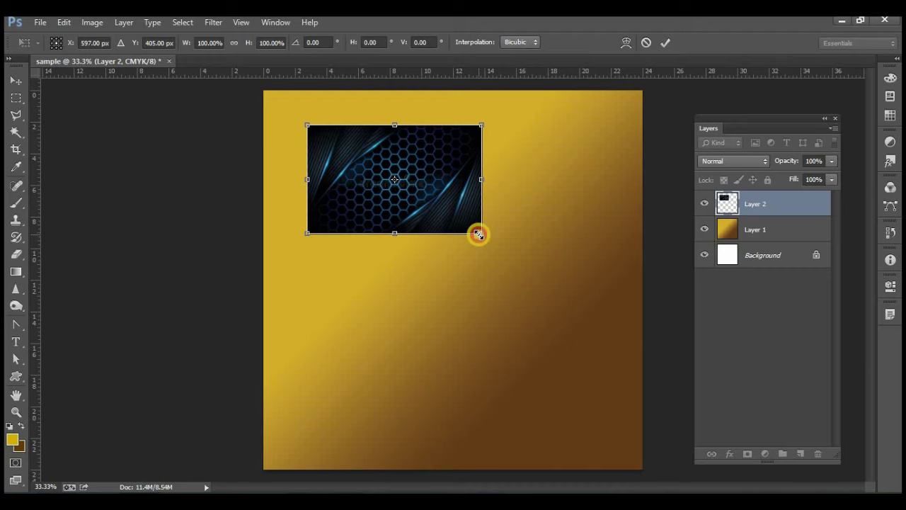
mouse_move(480, 236)
mouse_down()
mouse_move(588, 368)
mouse_move(555, 309)
mouse_move(613, 349)
mouse_move(546, 255)
mouse_move(583, 312)
mouse_move(572, 290)
mouse_up()
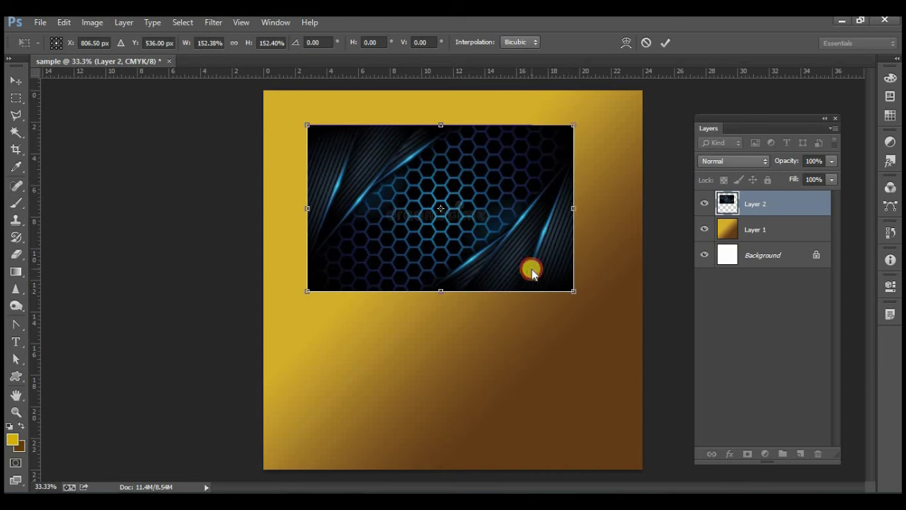
key(Return)
drag(531, 257, 525, 256)
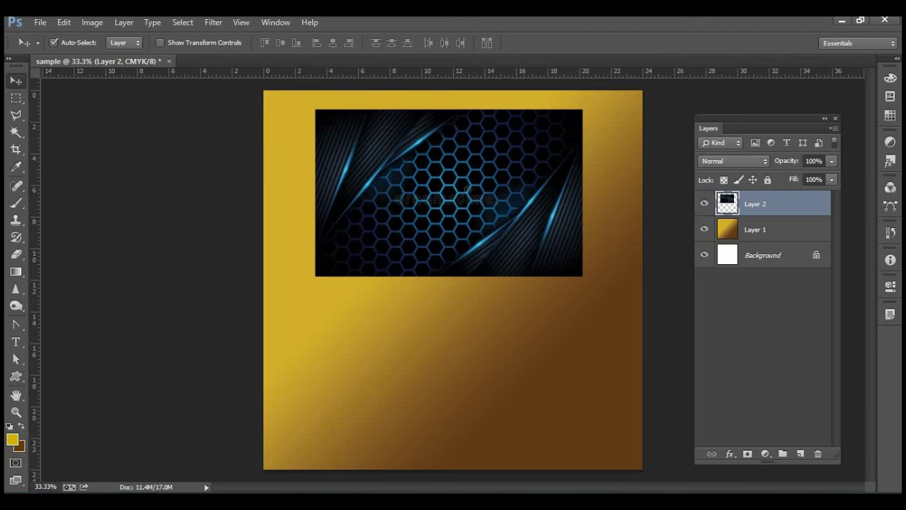
- Drag appstrain logo-01 from the Desktop's 'd files' folder onto the Photoshop canvas
click(82, 403)
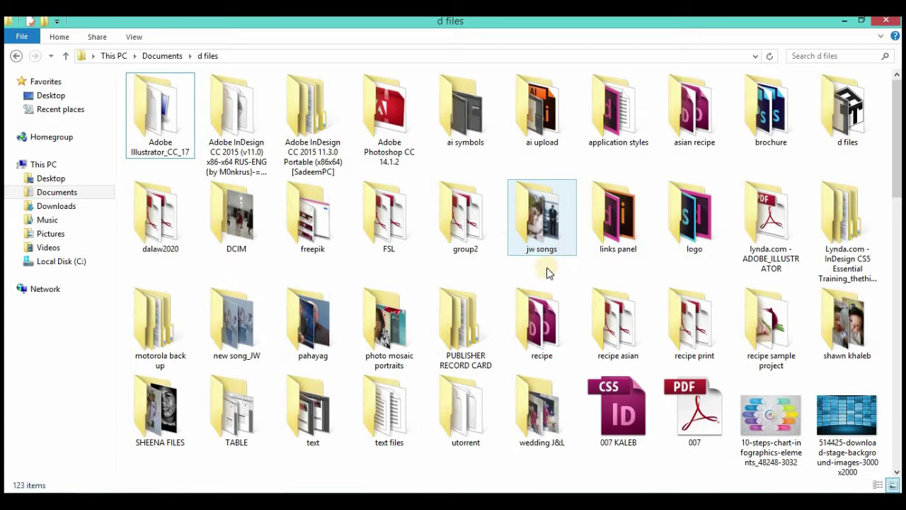
scroll(546, 318, down, 10)
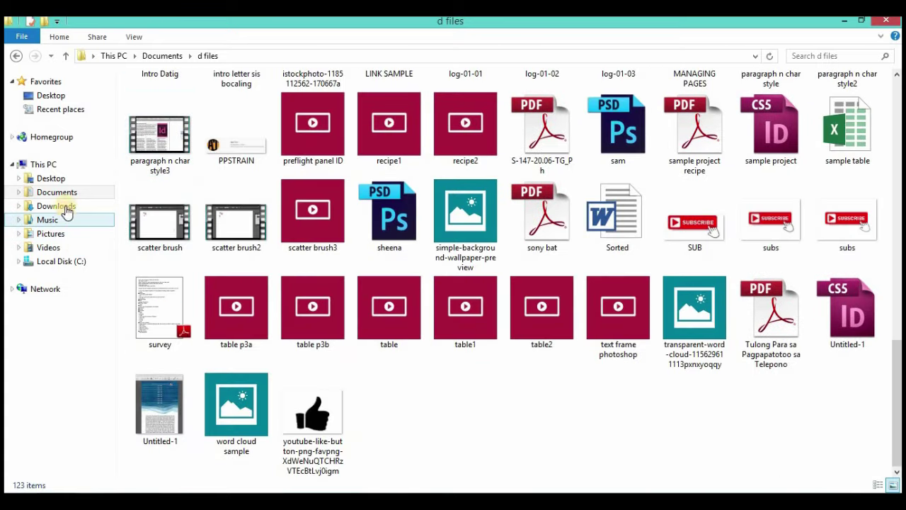
click(89, 180)
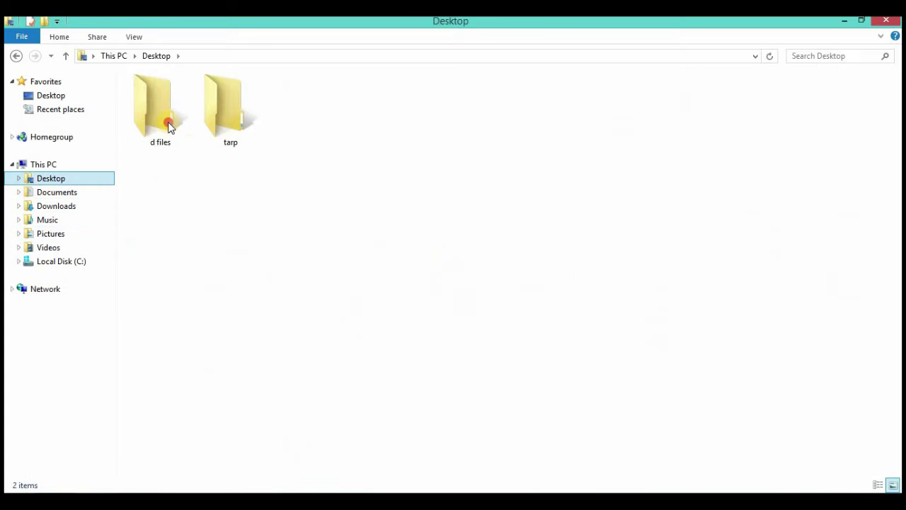
double_click(168, 121)
drag(234, 222, 264, 419)
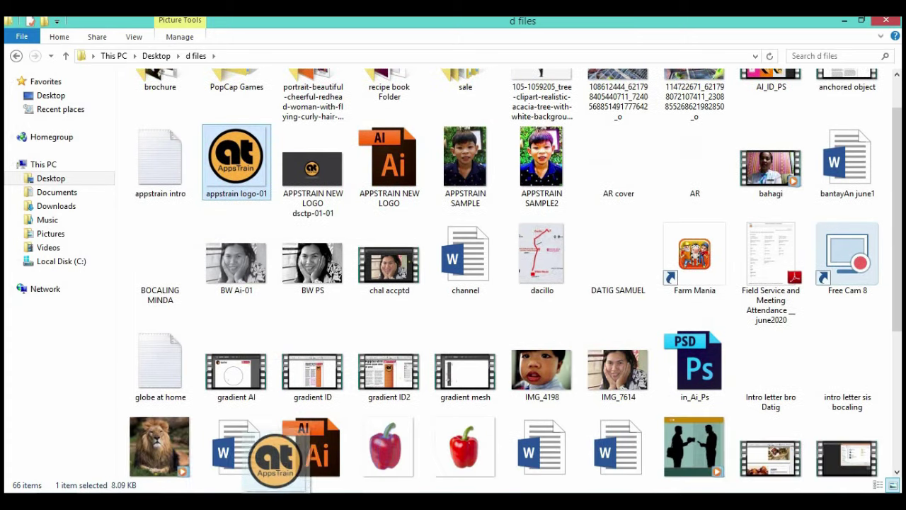
drag(264, 418, 359, 337)
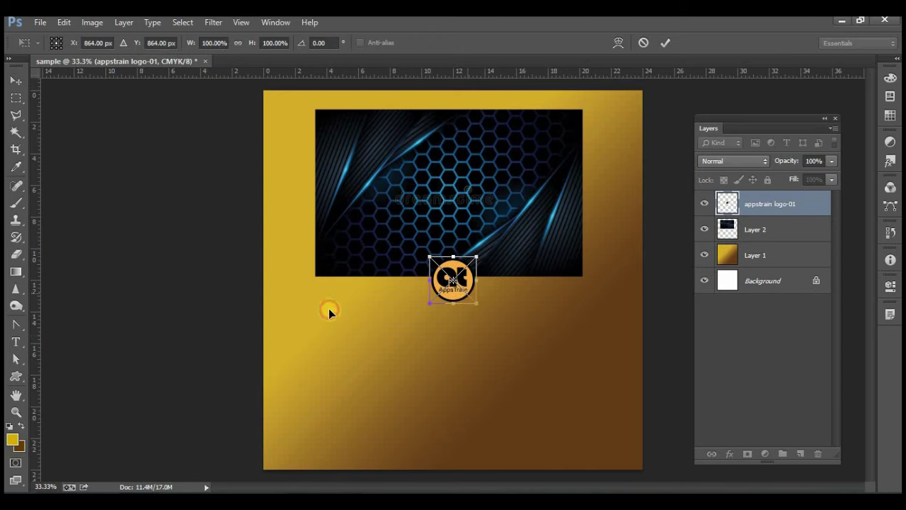
- Place the logo at the left below the banner and scale it to about 231%
drag(462, 298, 326, 327)
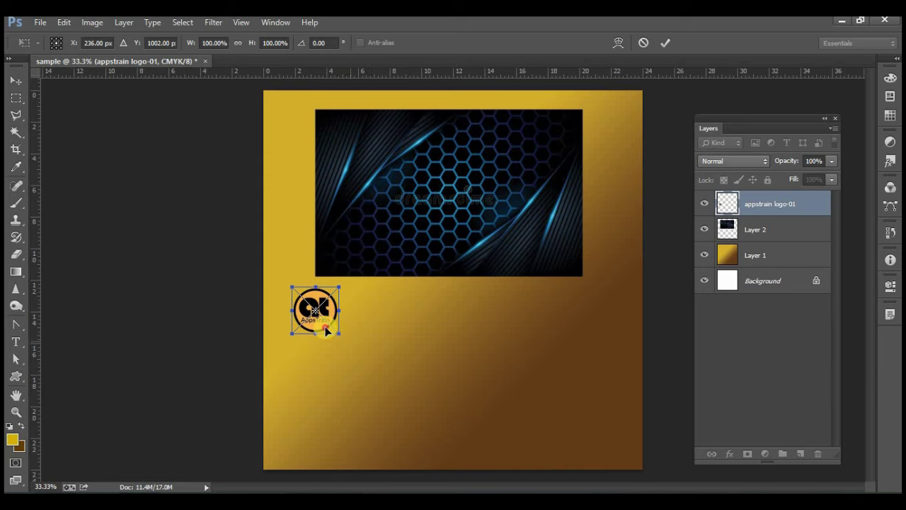
double_click(324, 323)
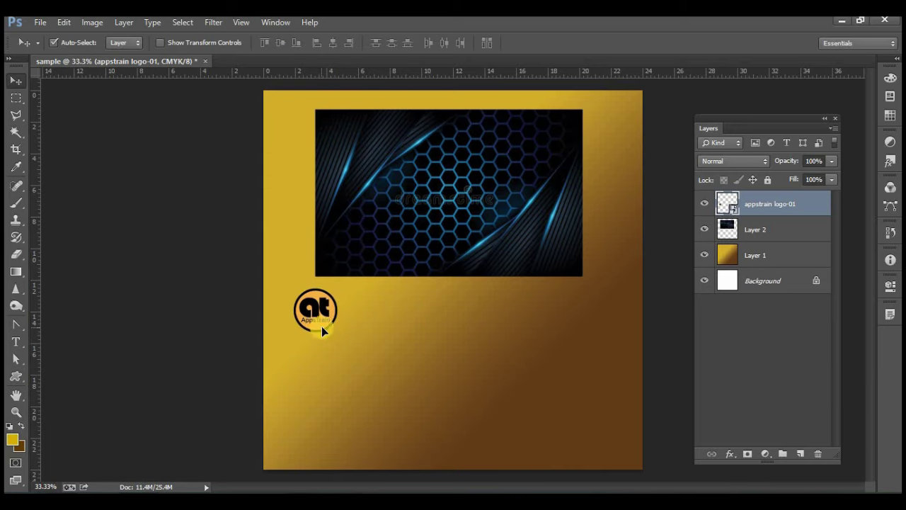
key(ctrl+t)
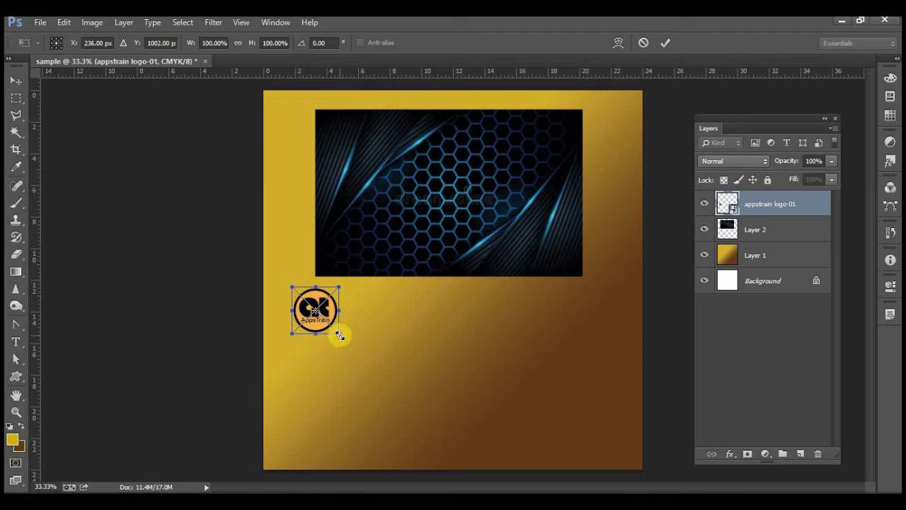
drag(340, 336, 345, 344)
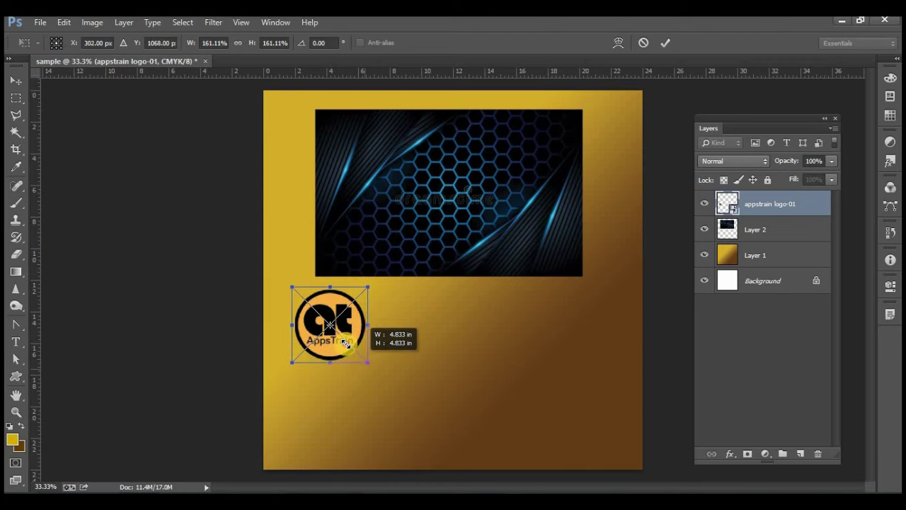
drag(345, 343, 358, 352)
drag(400, 396, 402, 383)
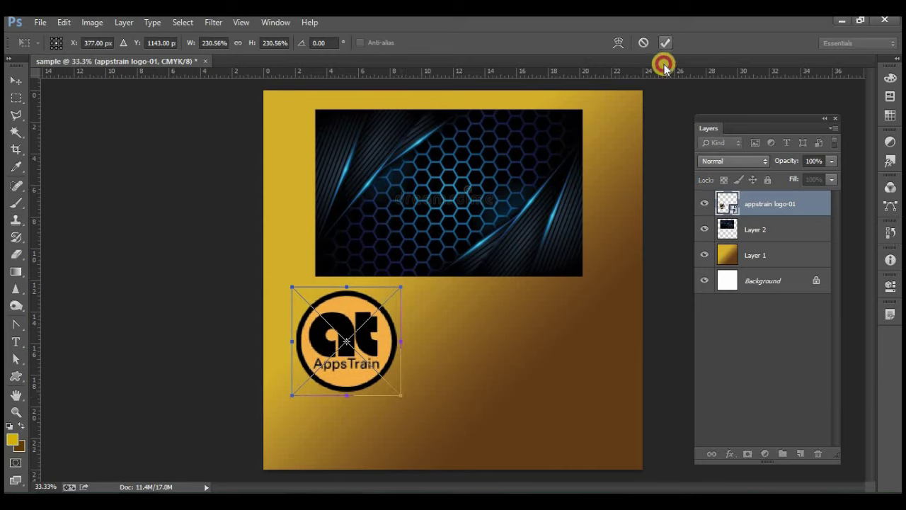
click(666, 43)
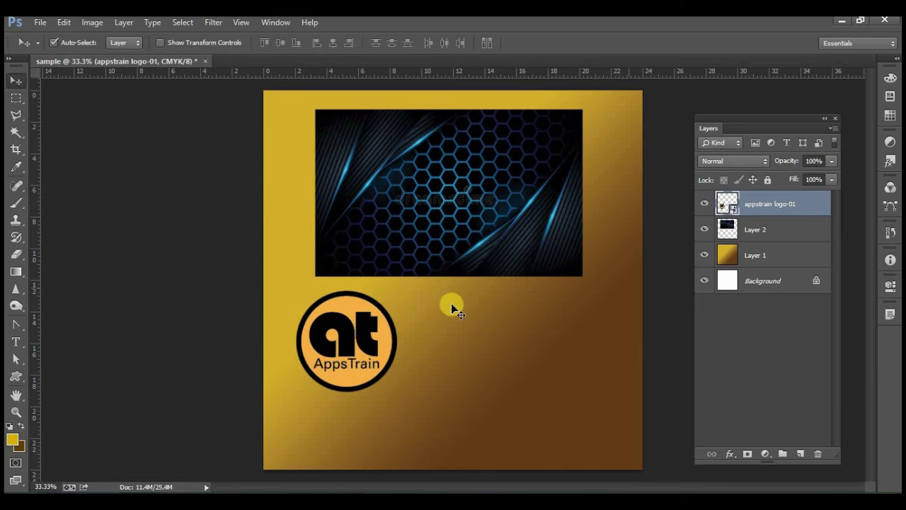
- Set the logo over the banner's top-left corner and draw a text box below the banner
drag(362, 335, 363, 163)
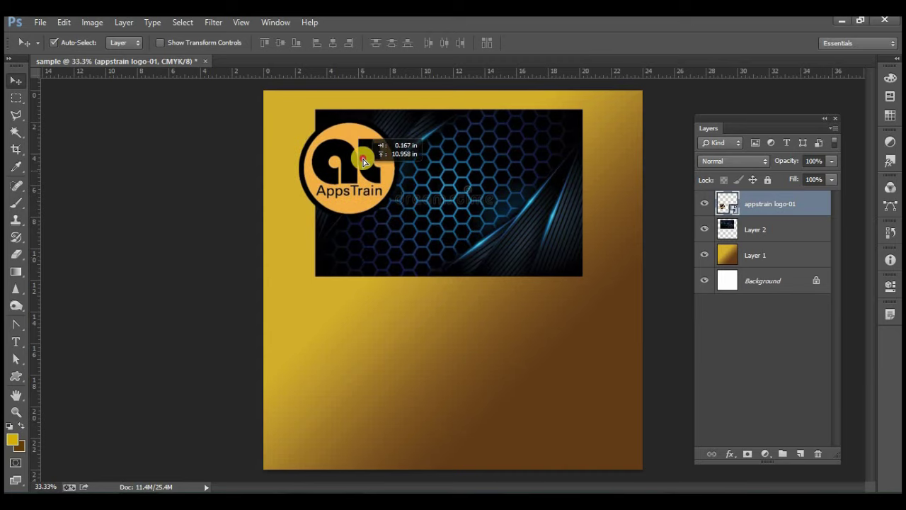
mouse_move(363, 162)
mouse_down()
mouse_move(356, 200)
mouse_move(357, 188)
mouse_up()
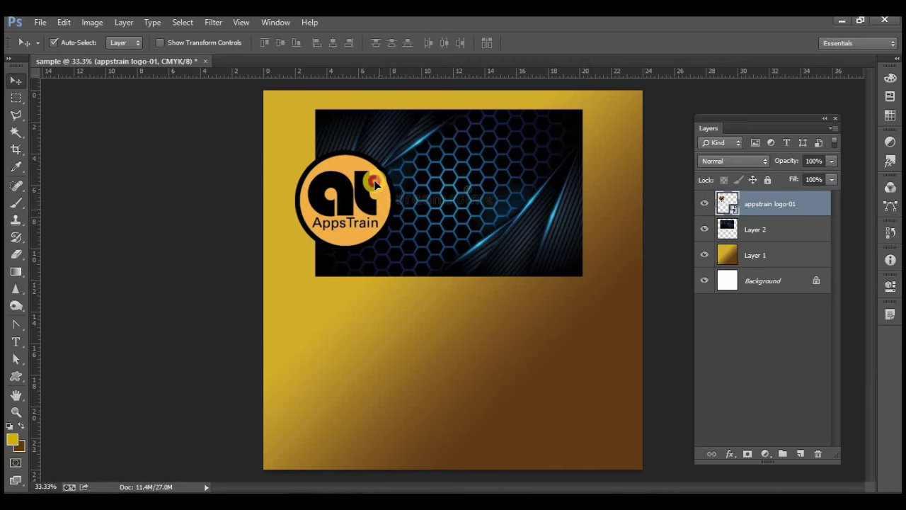
drag(378, 205, 360, 164)
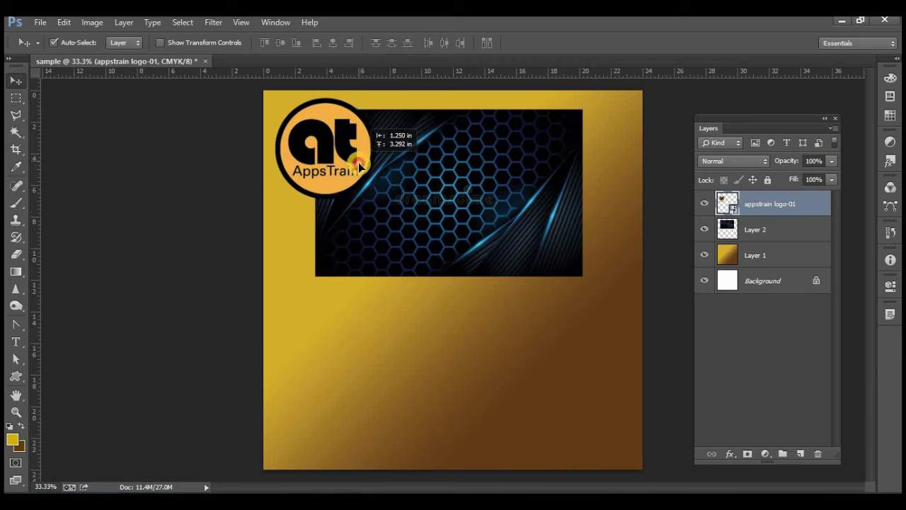
drag(360, 164, 364, 176)
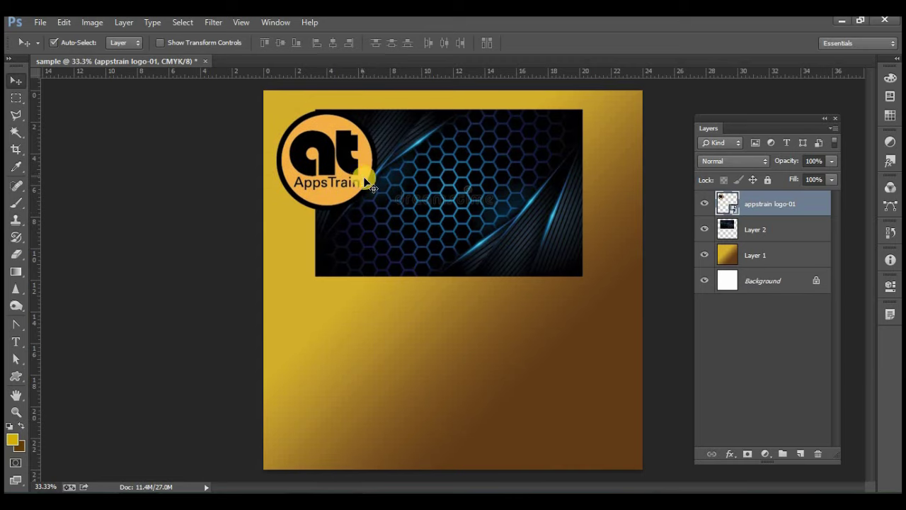
drag(361, 188, 361, 196)
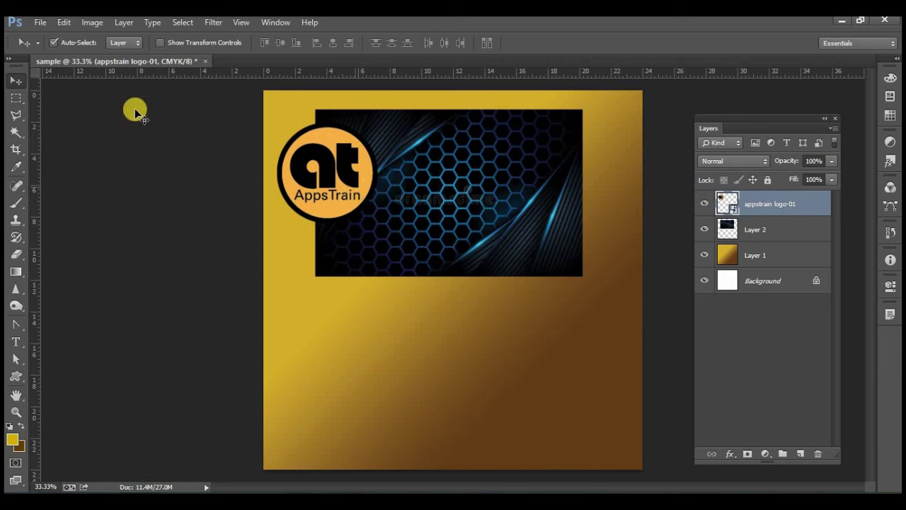
drag(16, 342, 87, 345)
drag(289, 295, 618, 452)
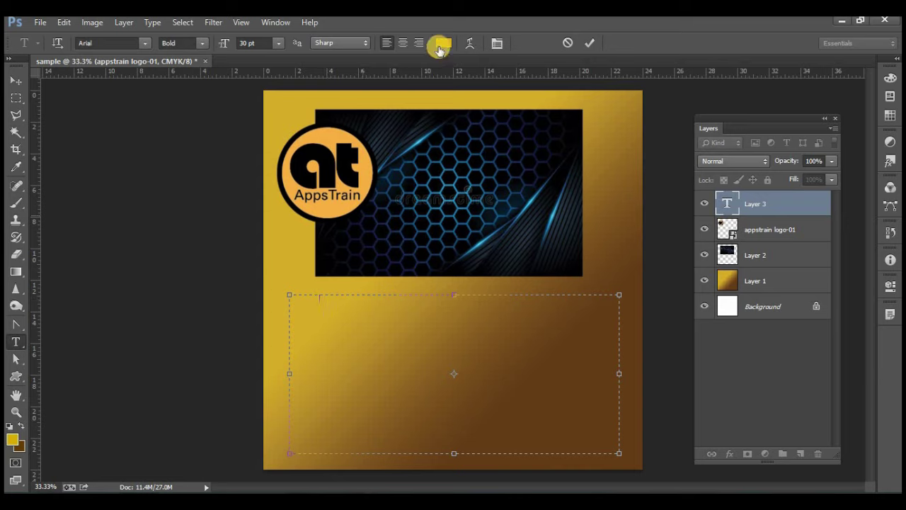
- Style the 'Appstrain' heading black at 199 pt
drag(320, 299, 259, 300)
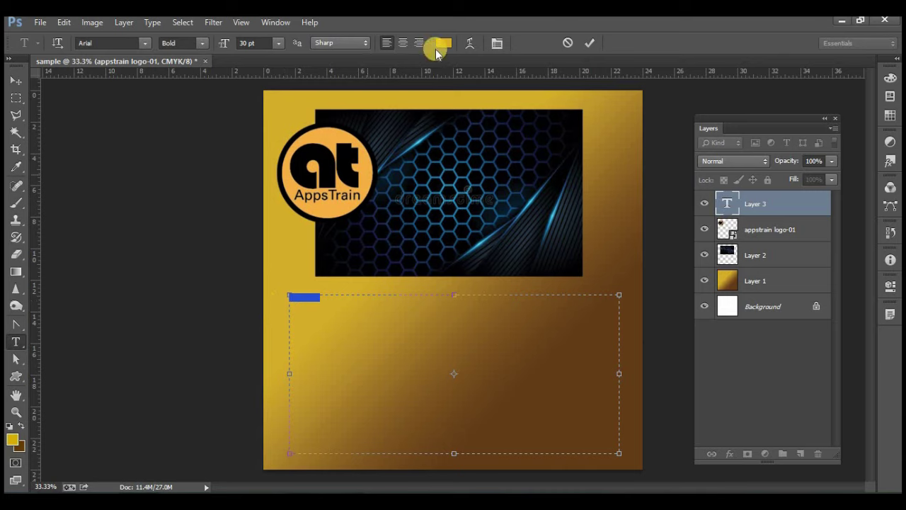
click(443, 42)
click(525, 475)
key(Return)
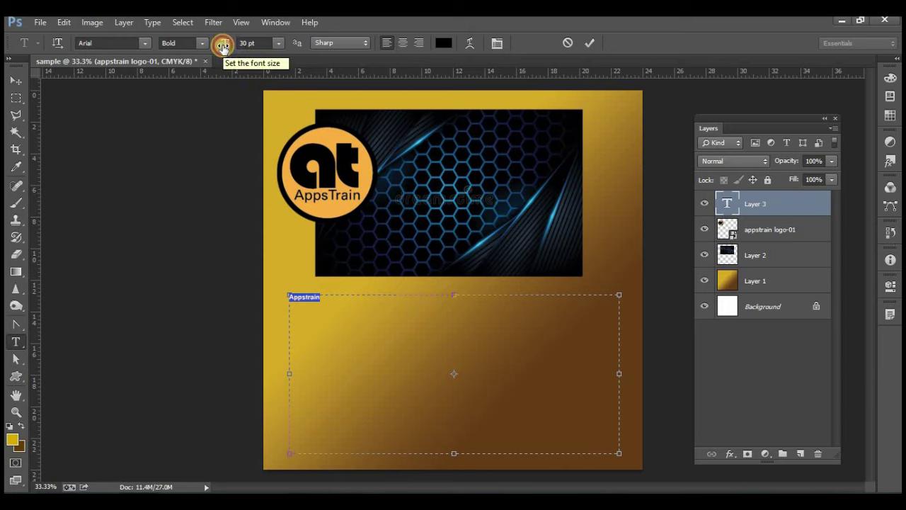
mouse_move(223, 47)
mouse_down()
mouse_move(238, 48)
mouse_move(211, 47)
mouse_up()
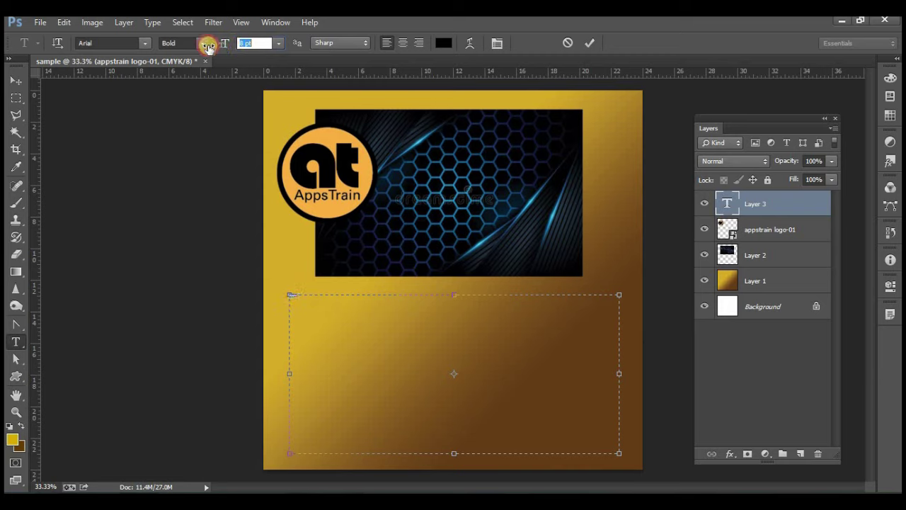
drag(211, 47, 334, 48)
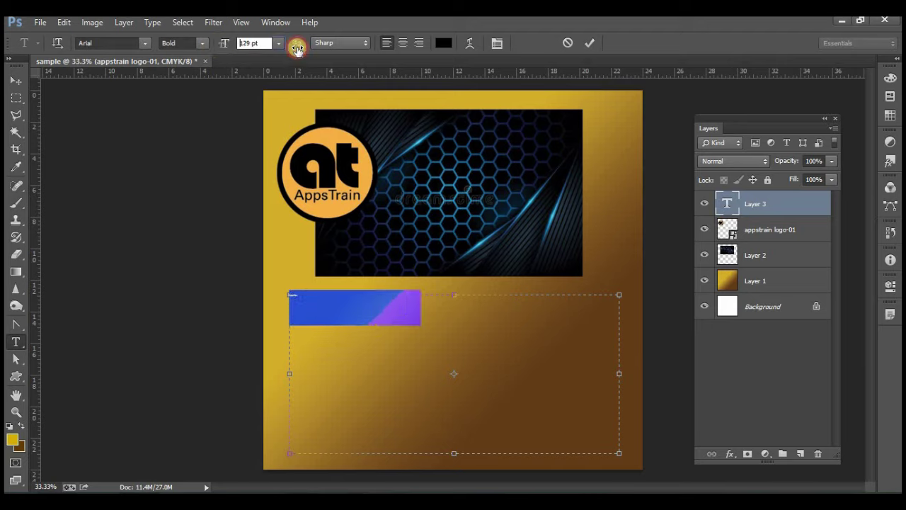
drag(333, 48, 331, 45)
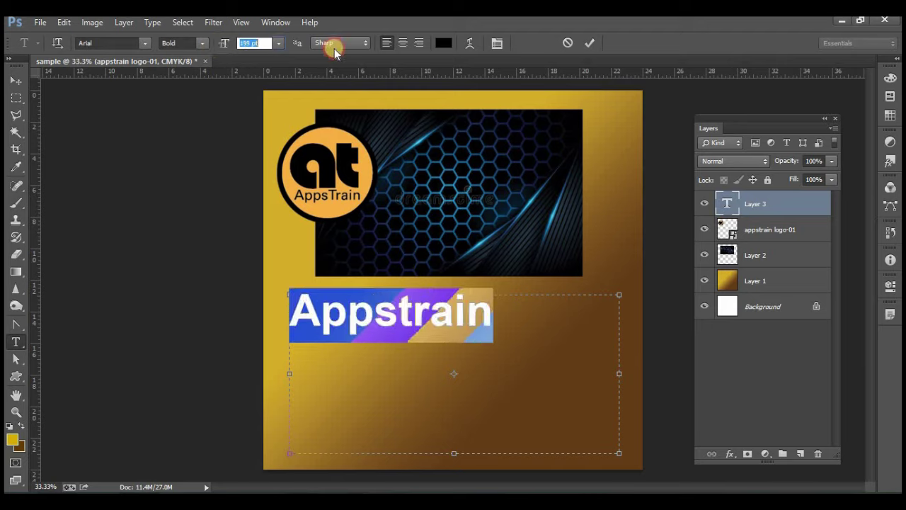
key(ctrl+h)
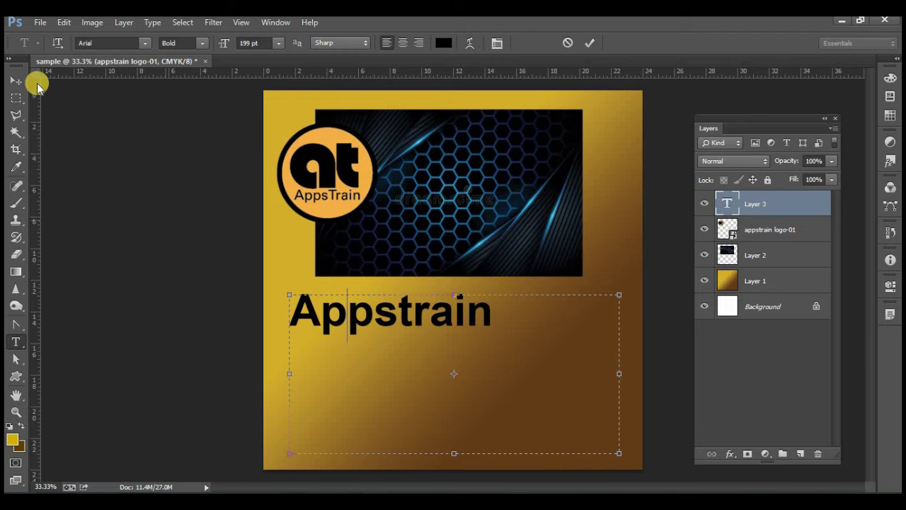
- Commit the Appstrain heading and move it lower on the page
click(19, 83)
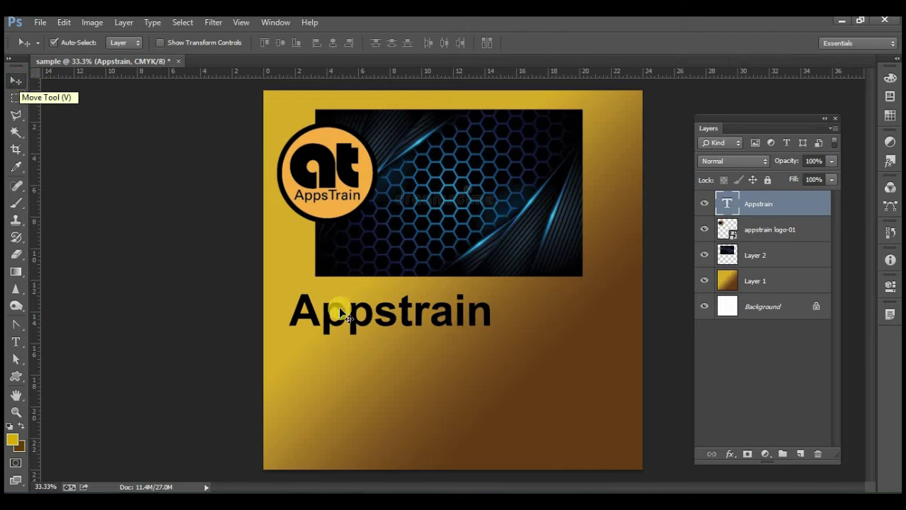
mouse_move(386, 320)
mouse_down()
mouse_move(418, 299)
mouse_move(375, 439)
mouse_up()
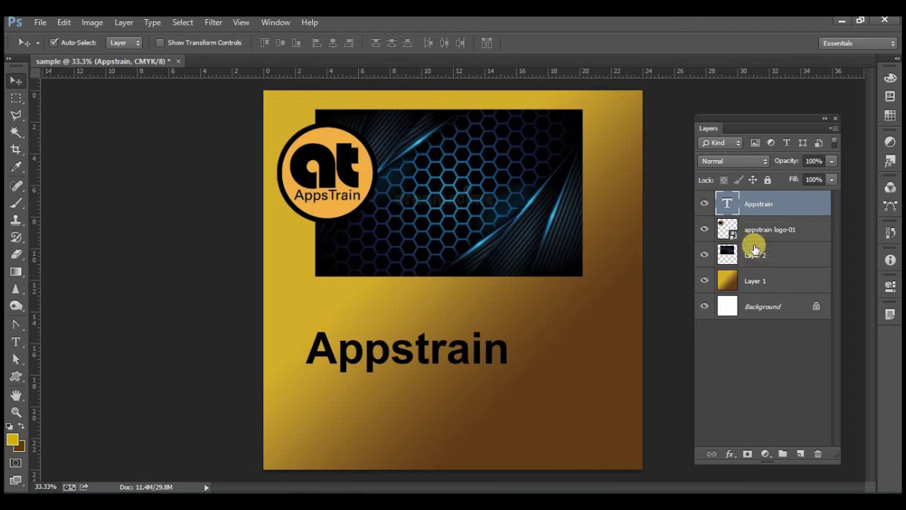
click(756, 229)
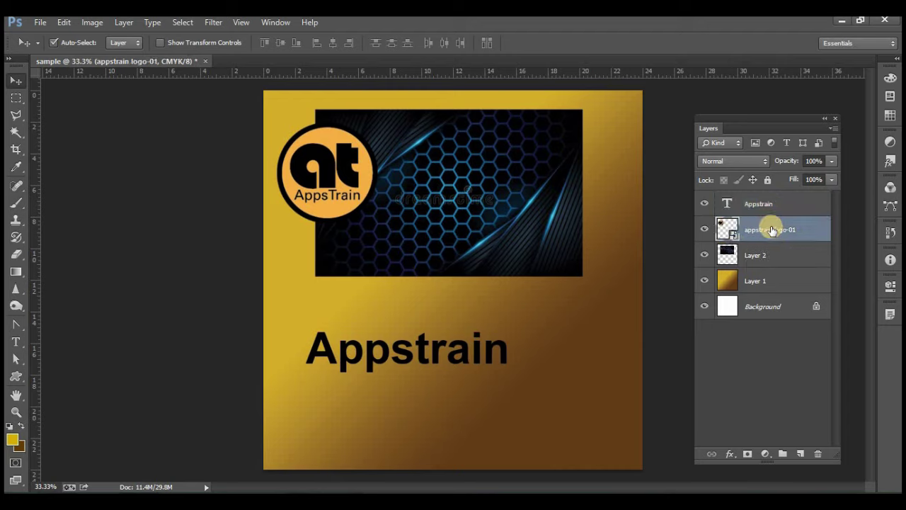
- Re-seat the logo on the banner's top-left corner and shift the Appstrain heading down
drag(354, 178, 399, 199)
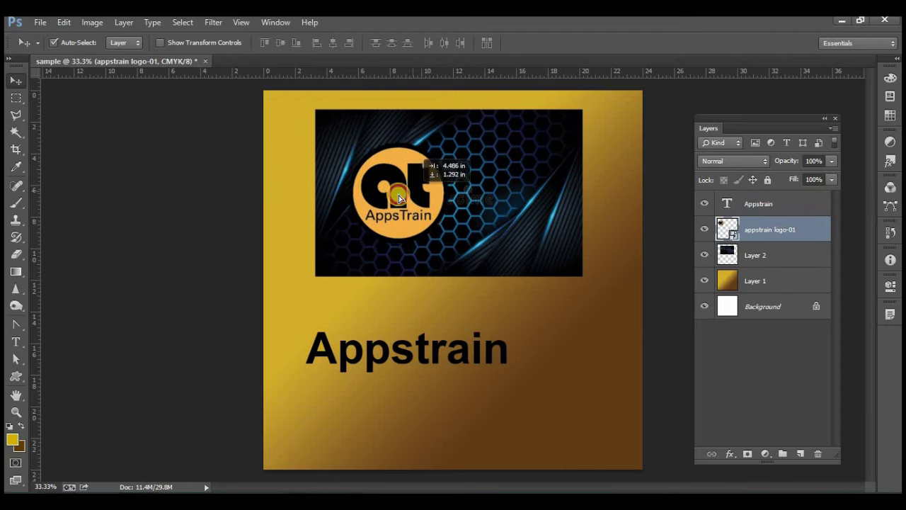
drag(398, 198, 354, 186)
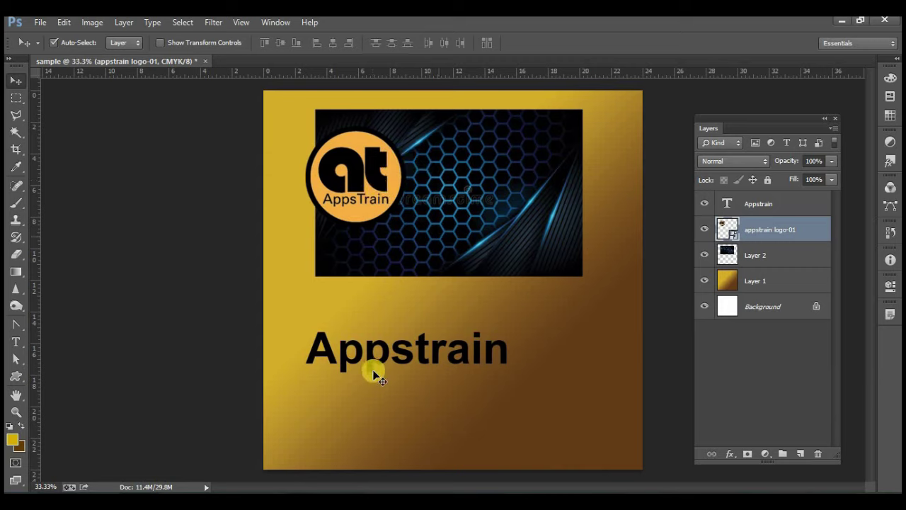
mouse_move(379, 354)
mouse_down()
mouse_move(381, 381)
mouse_move(365, 386)
mouse_up()
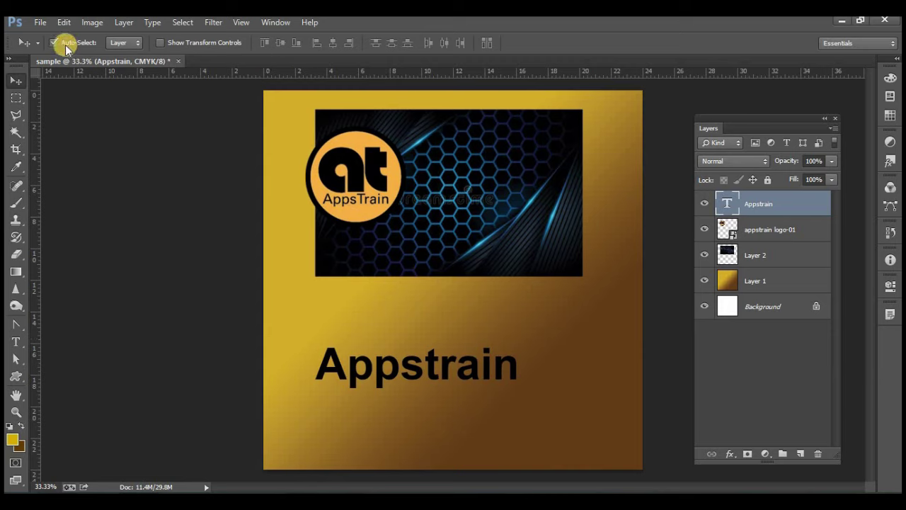
- With Auto-Select off, reposition the hexagon image, then nudge the heading up and left
click(442, 201)
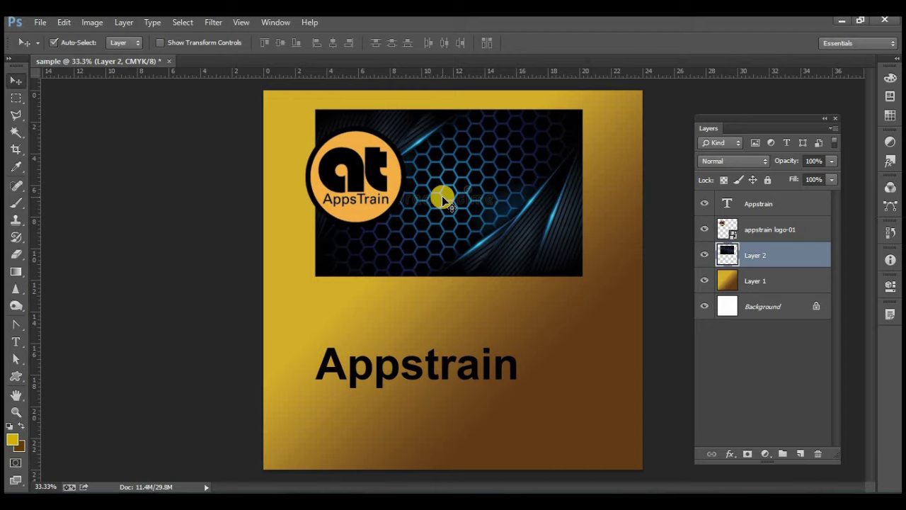
drag(474, 239, 505, 255)
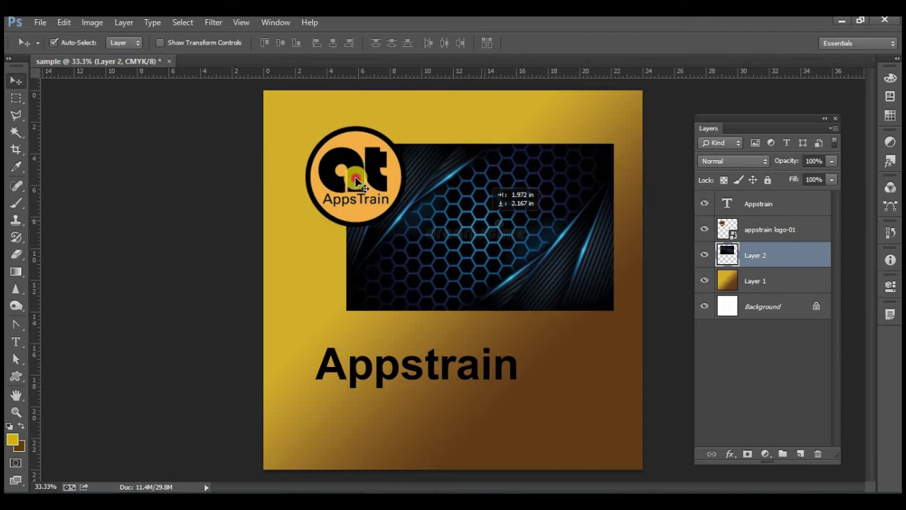
click(53, 43)
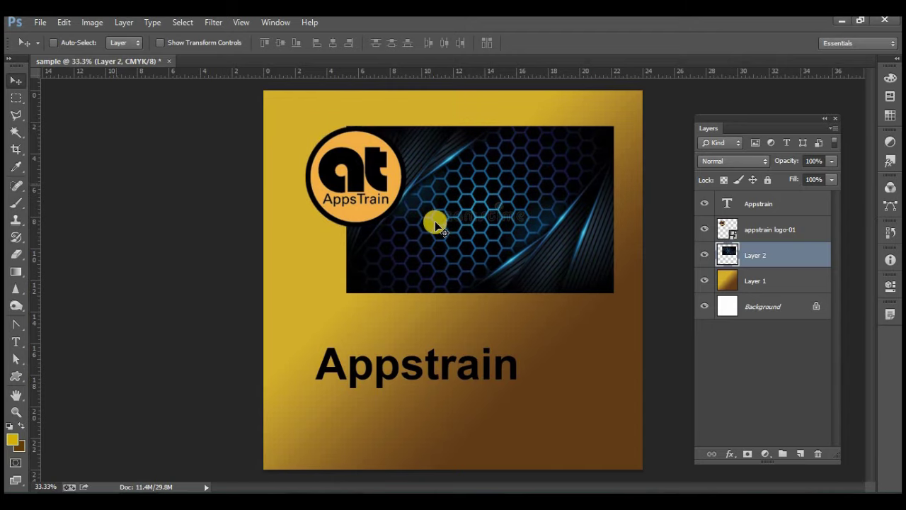
drag(432, 359, 426, 369)
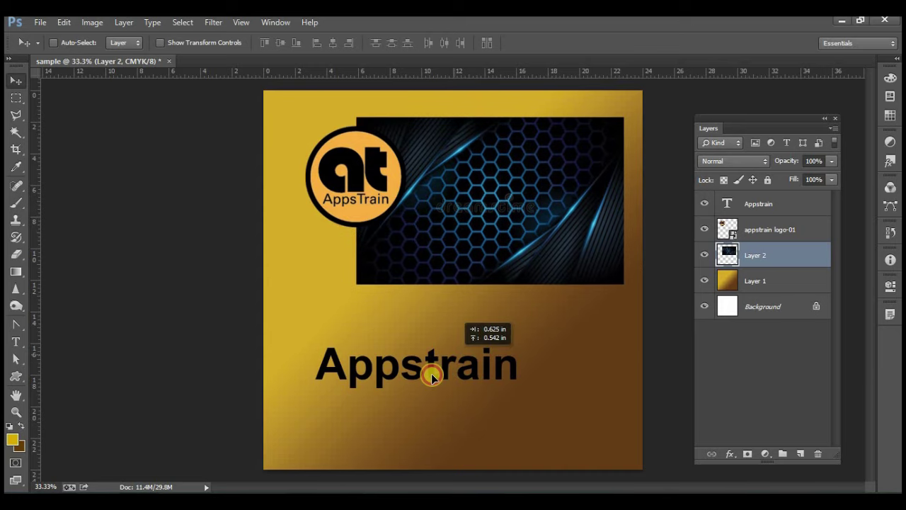
drag(426, 369, 404, 384)
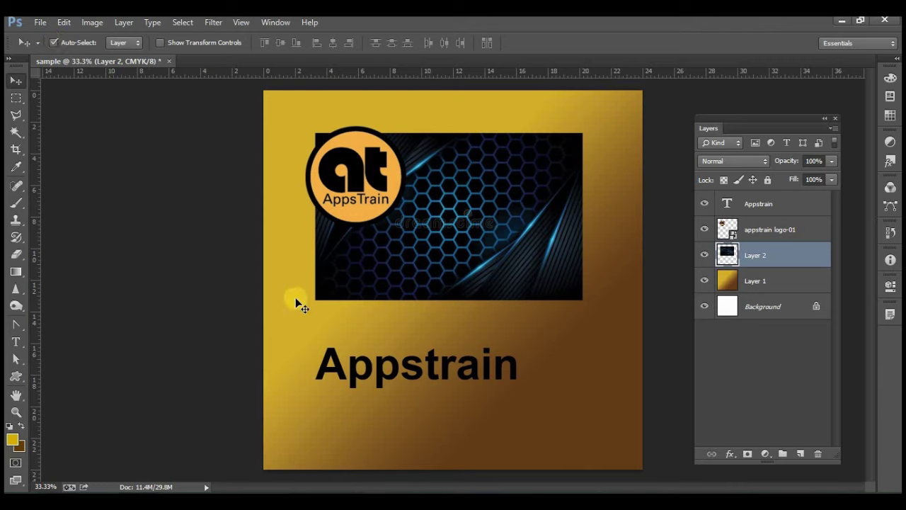
mouse_move(357, 379)
mouse_down()
mouse_move(379, 356)
mouse_move(379, 367)
mouse_up()
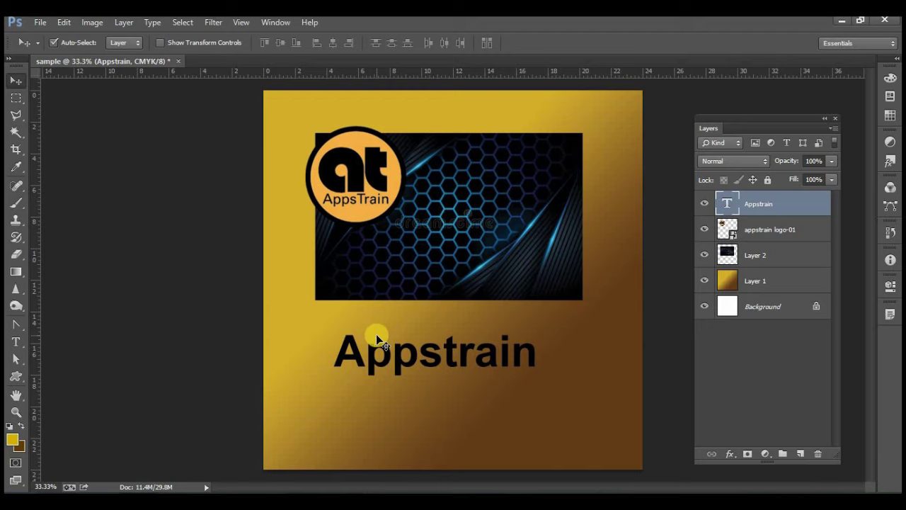
drag(377, 371, 368, 351)
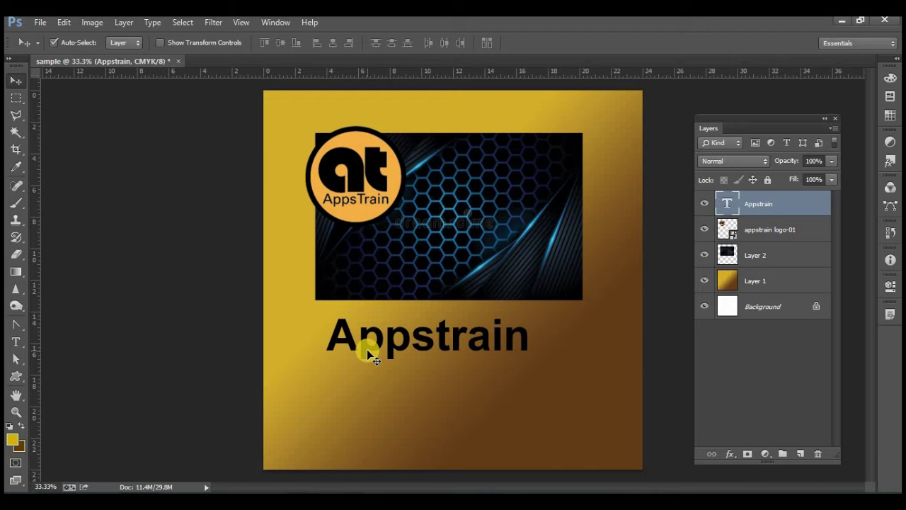
click(16, 167)
click(16, 342)
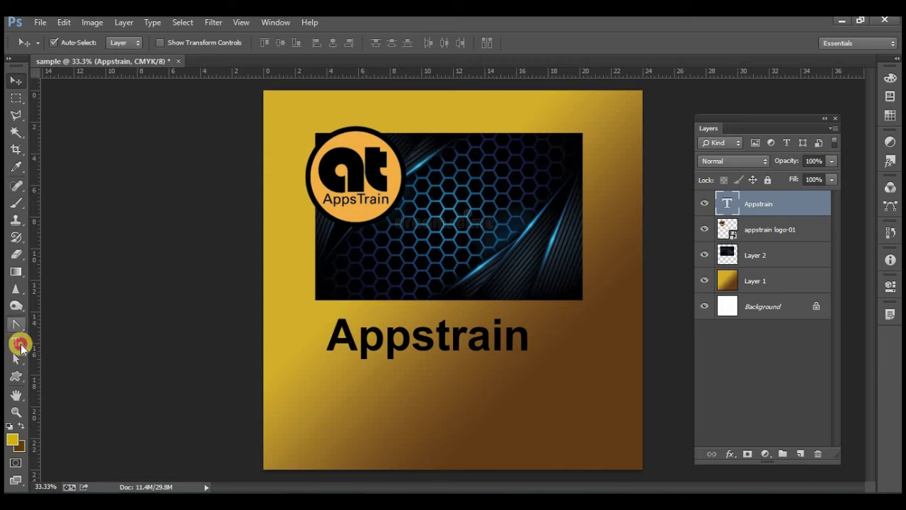
click(329, 335)
mouse_move(521, 333)
mouse_down()
mouse_move(532, 333)
mouse_move(337, 340)
mouse_up()
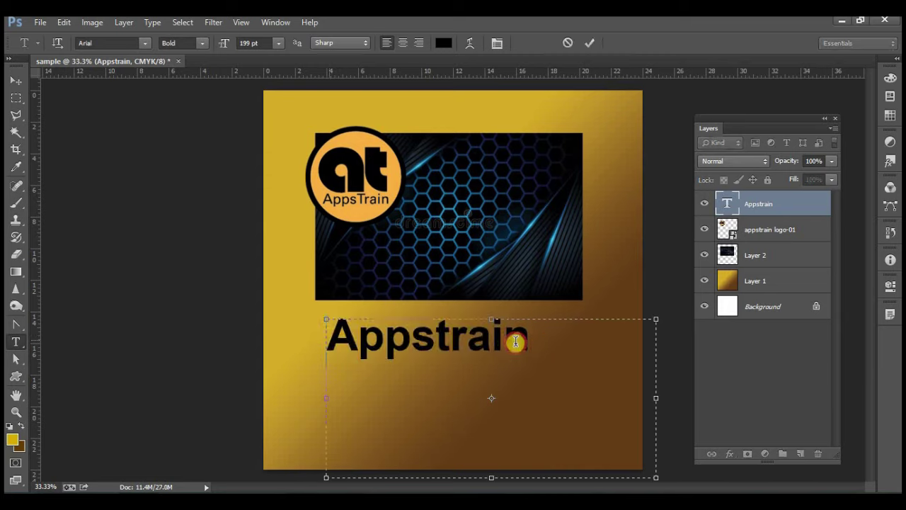
drag(337, 340, 531, 341)
click(509, 340)
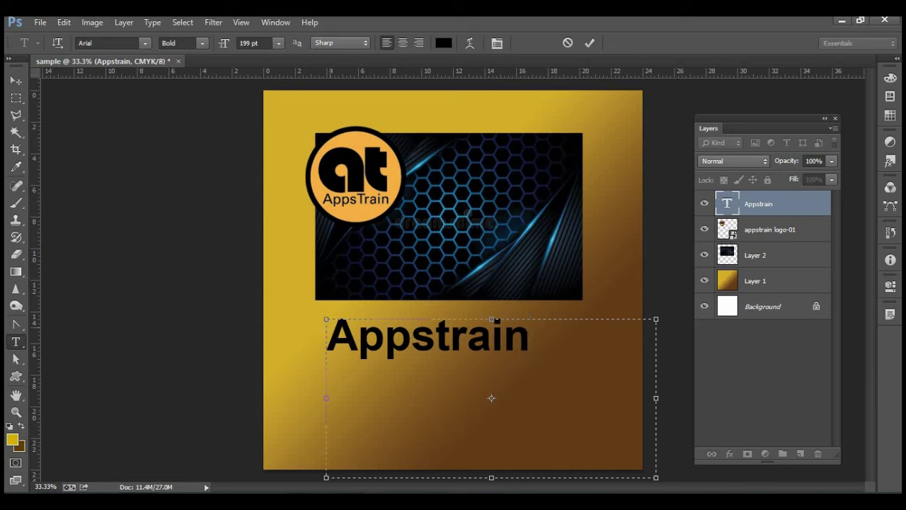
click(15, 80)
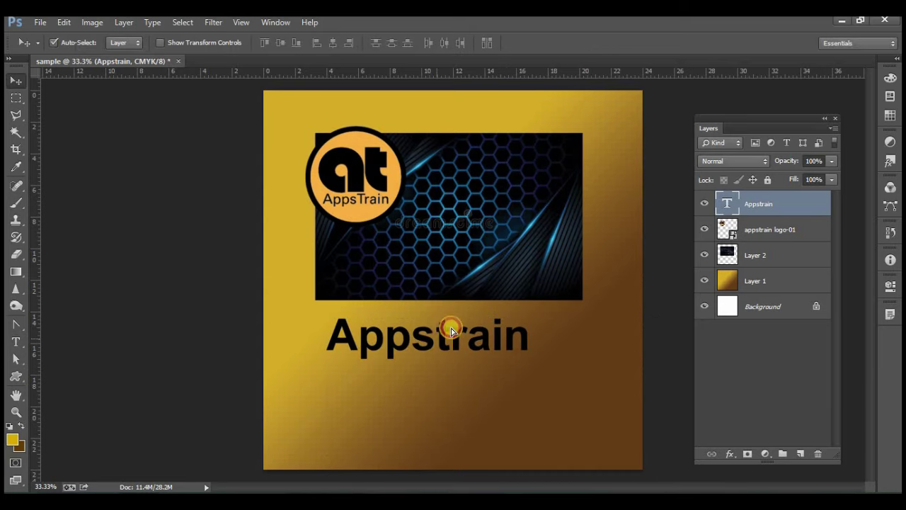
- Nudge the Appstrain heading until it sits slightly lower and further right beneath the banner
drag(437, 338, 424, 335)
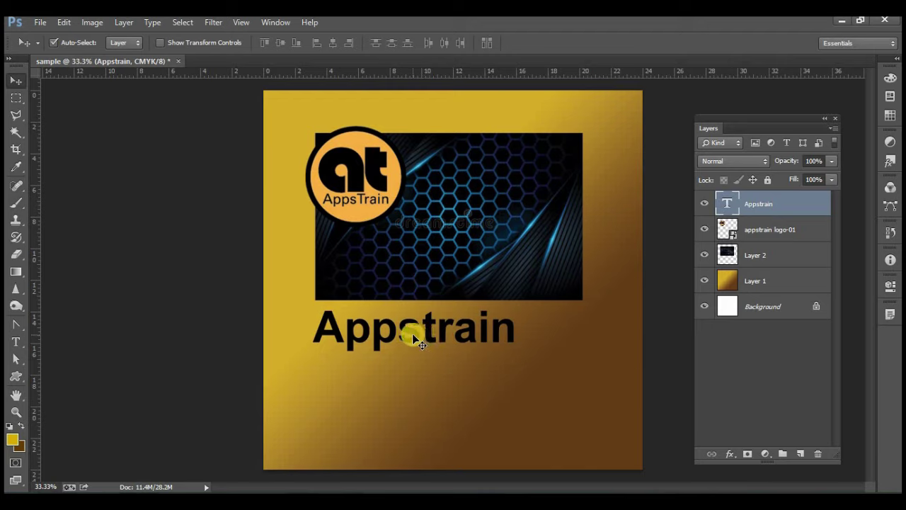
mouse_move(417, 342)
mouse_down()
mouse_move(436, 375)
mouse_move(416, 338)
mouse_up()
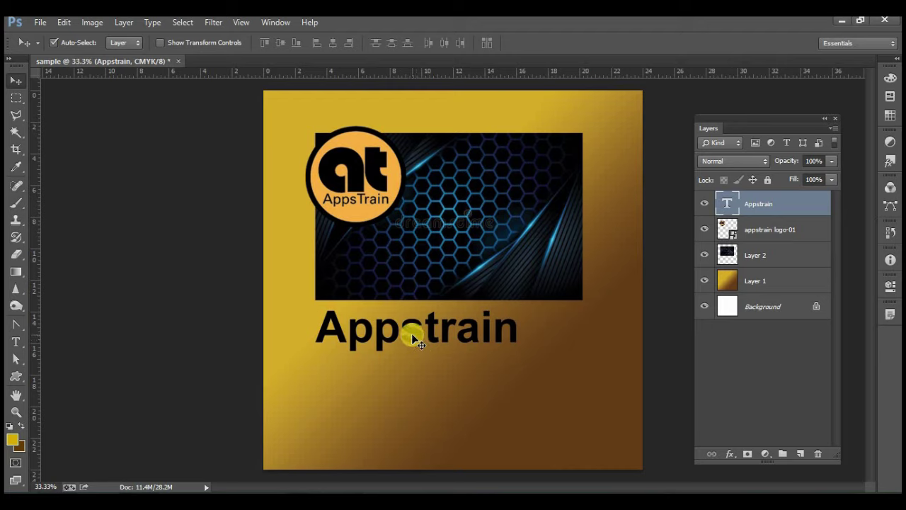
drag(418, 348, 423, 357)
drag(407, 340, 405, 333)
drag(436, 405, 423, 342)
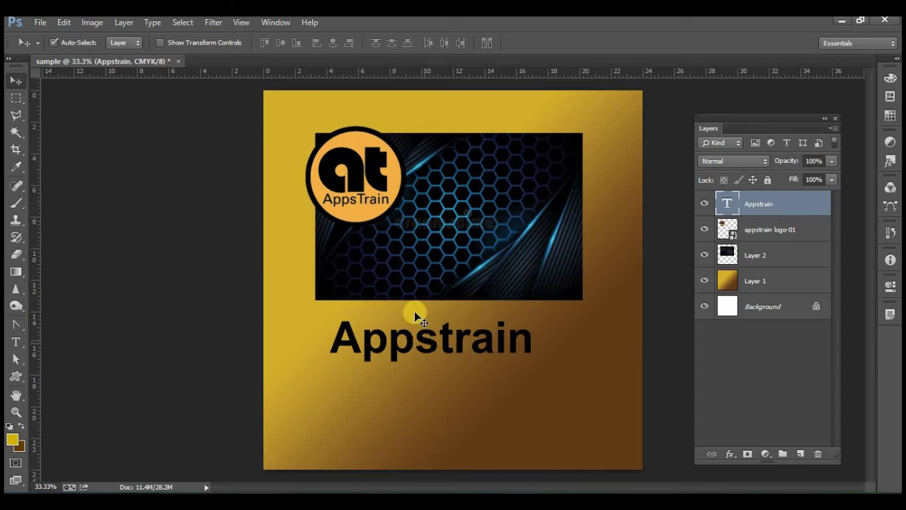
- Save the layout as a layered Photoshop file, sample.psd, on the Desktop
click(39, 22)
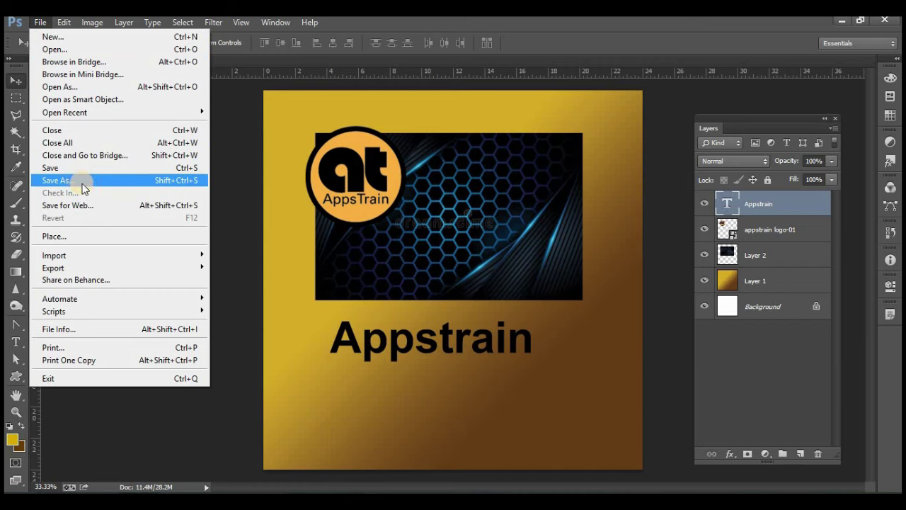
click(78, 181)
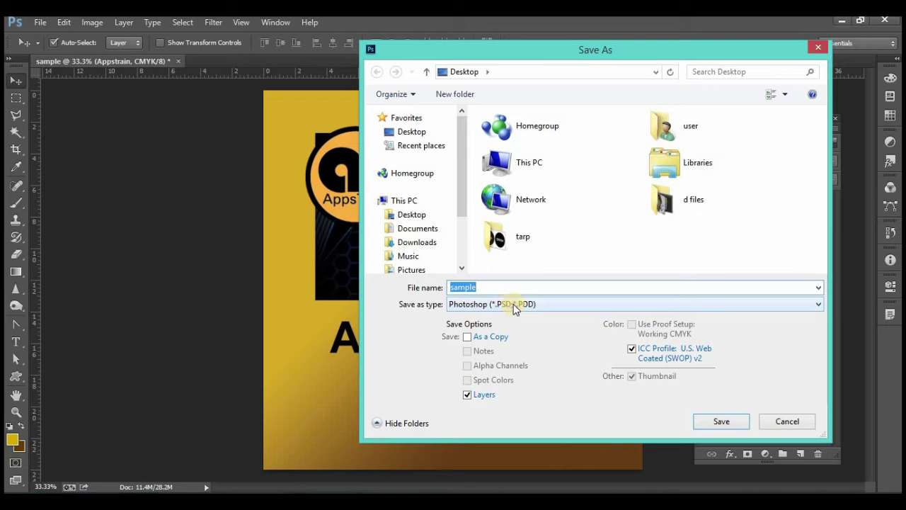
click(721, 421)
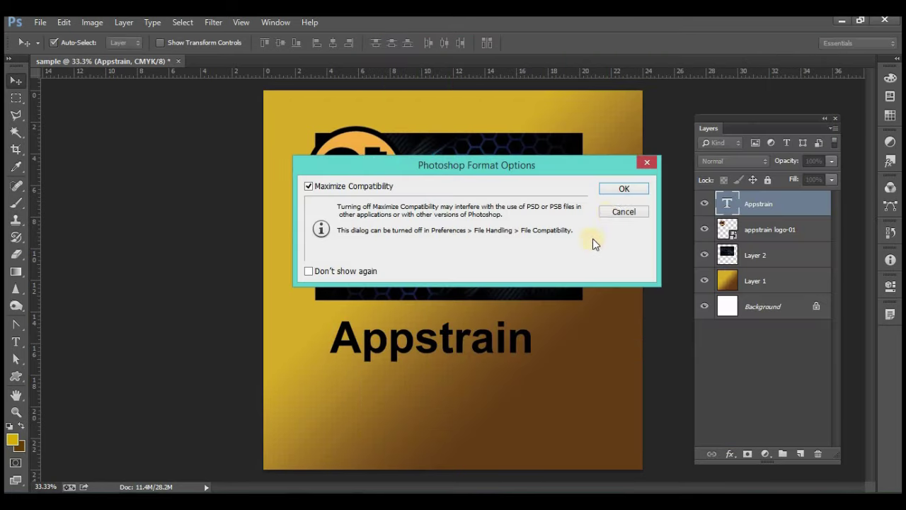
click(620, 190)
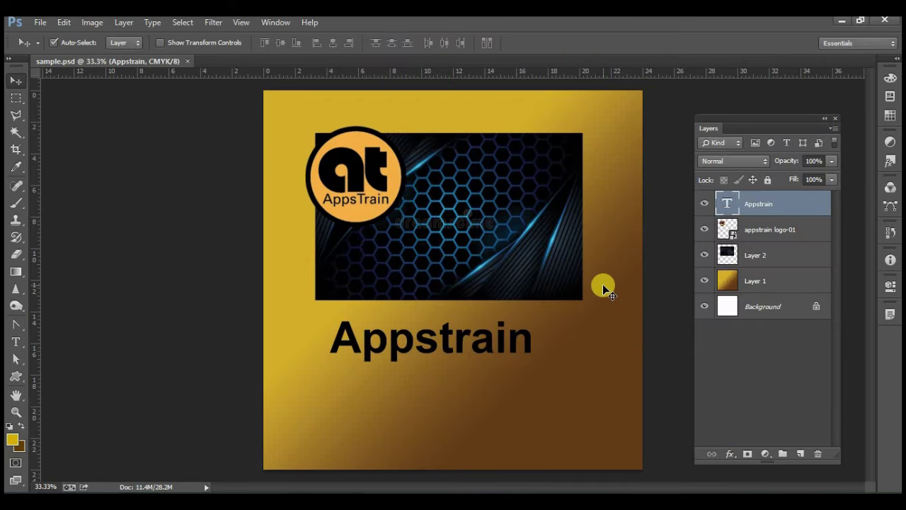
- Save a JPEG copy named sample on the Desktop at Maximum quality 12
click(41, 22)
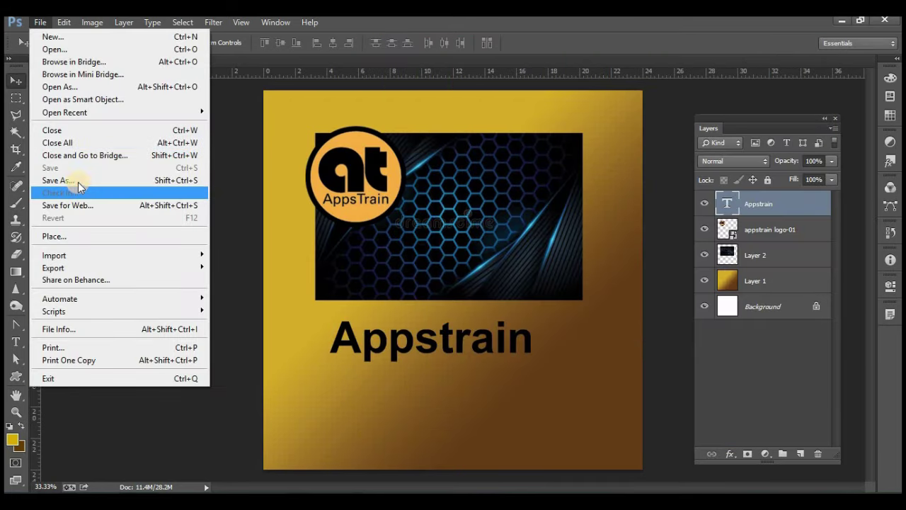
click(82, 180)
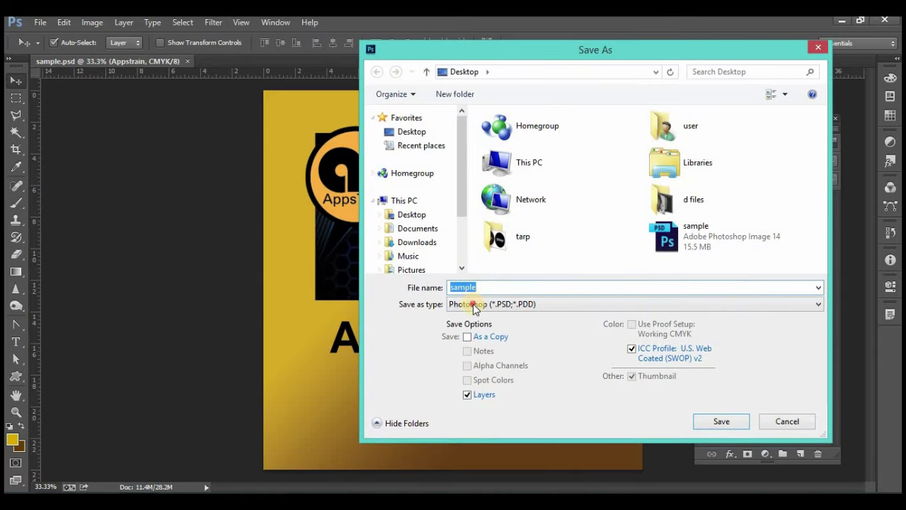
click(475, 308)
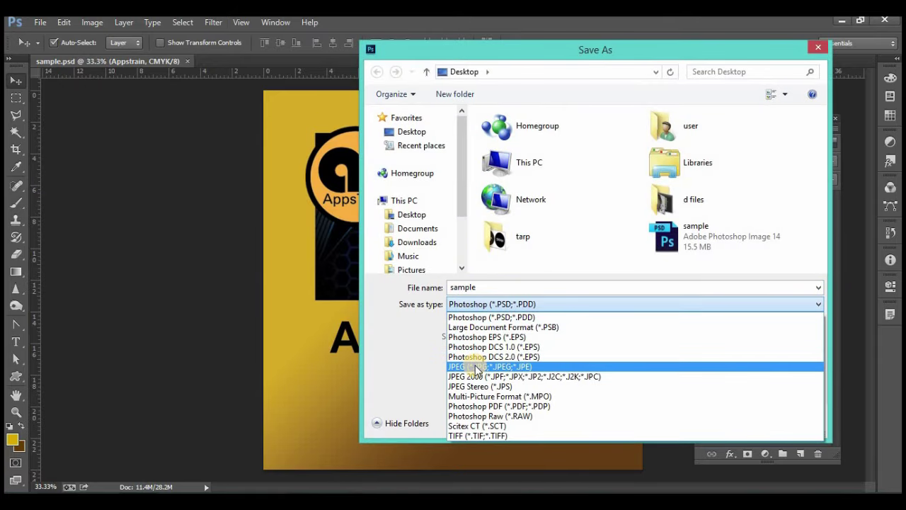
click(476, 367)
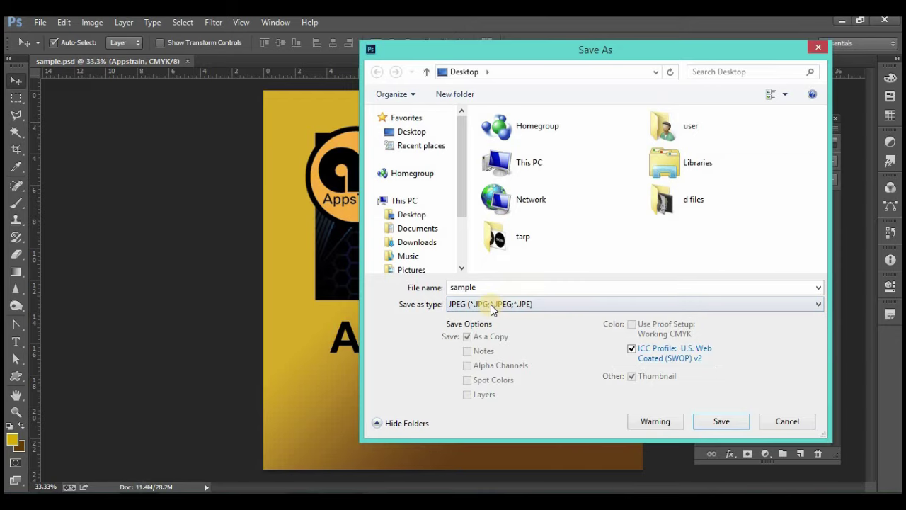
click(704, 421)
click(554, 163)
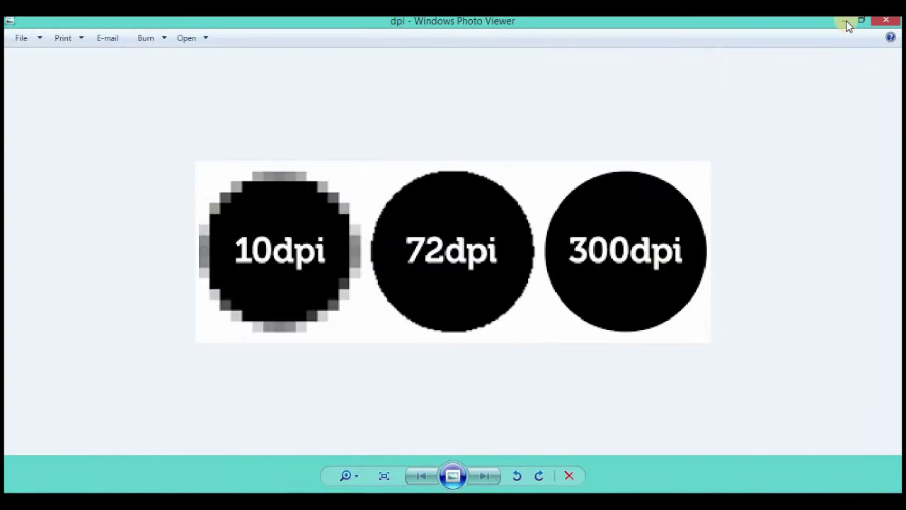
- Close the image and folder windows and move the sample JPEG on the desktop
click(845, 22)
click(845, 21)
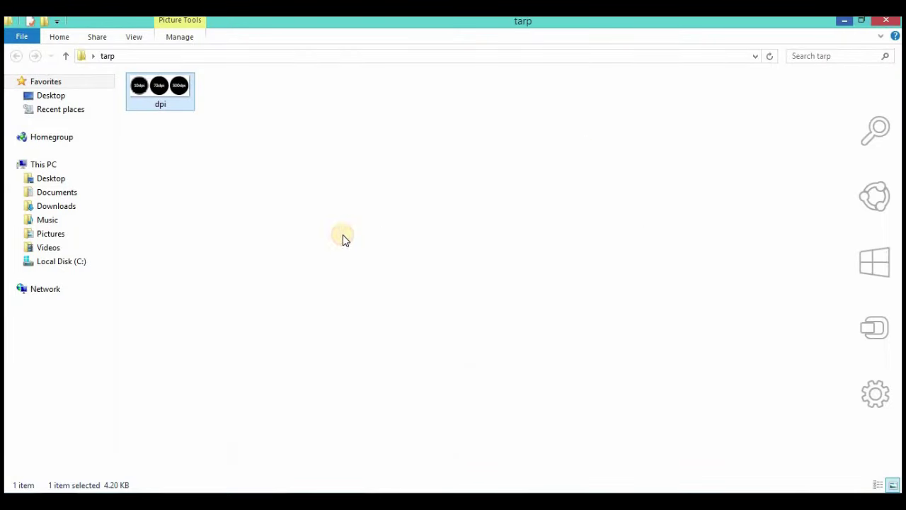
click(30, 316)
drag(244, 307, 78, 380)
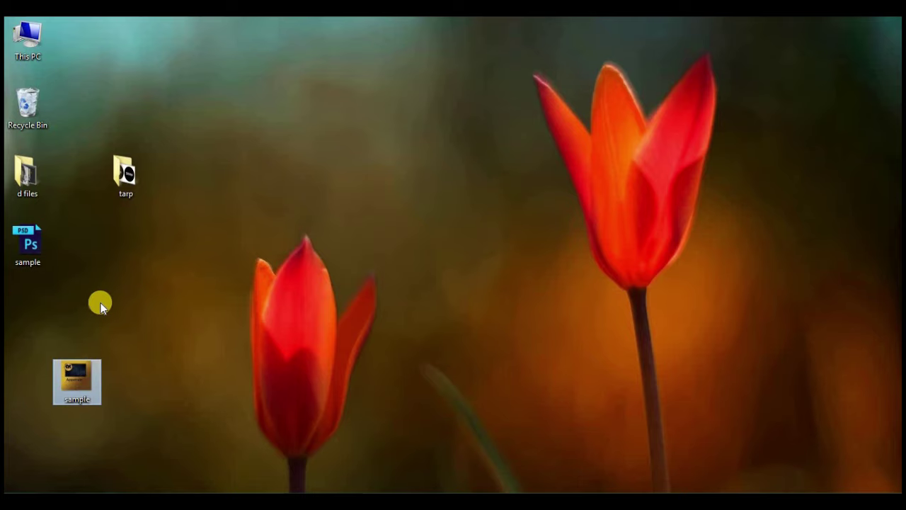
- View the sample JPEG in Windows Photo Viewer, then close the viewer
right_click(78, 376)
click(120, 175)
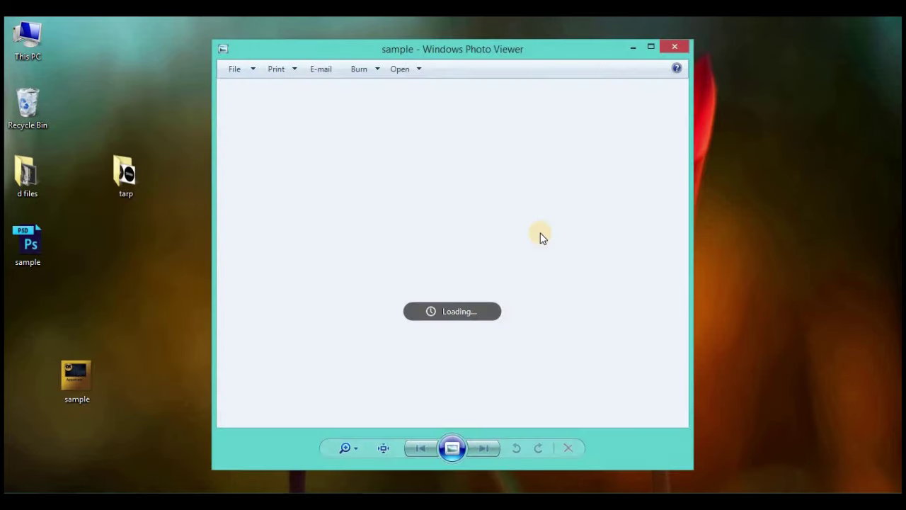
scroll(360, 271, up, 2)
scroll(452, 299, down, 2)
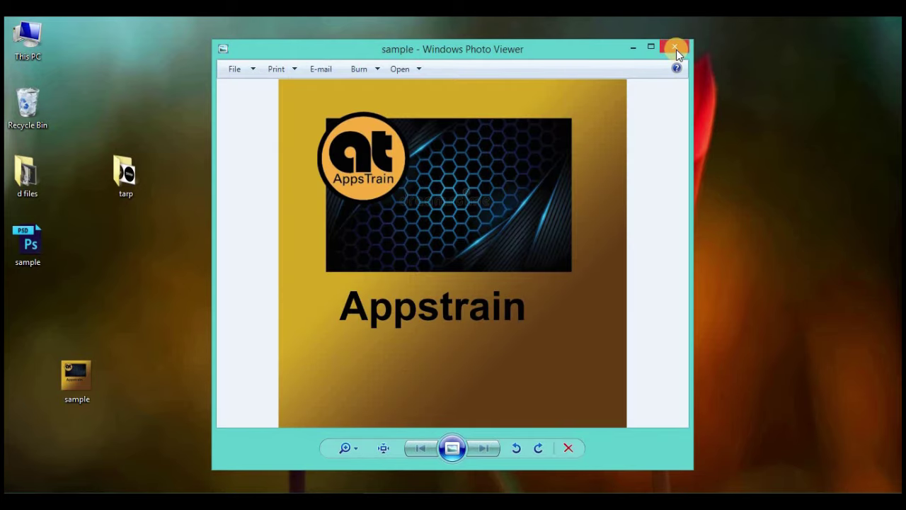
click(676, 49)
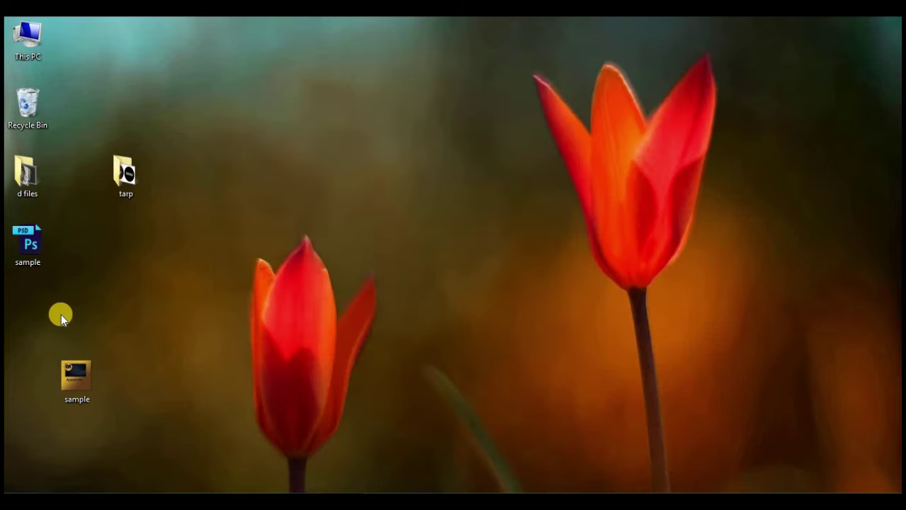
- Place sample.psd above the JPEG copy and open it in Photoshop
drag(34, 252, 139, 286)
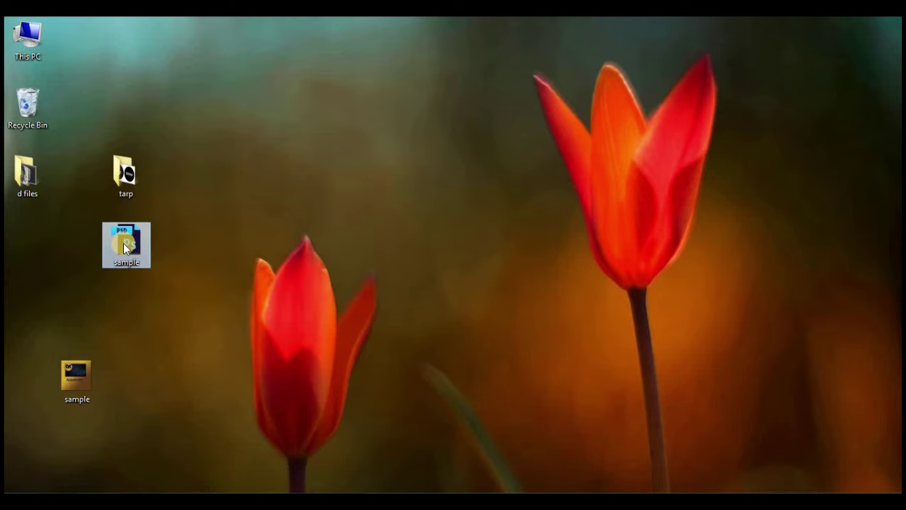
drag(129, 255, 56, 310)
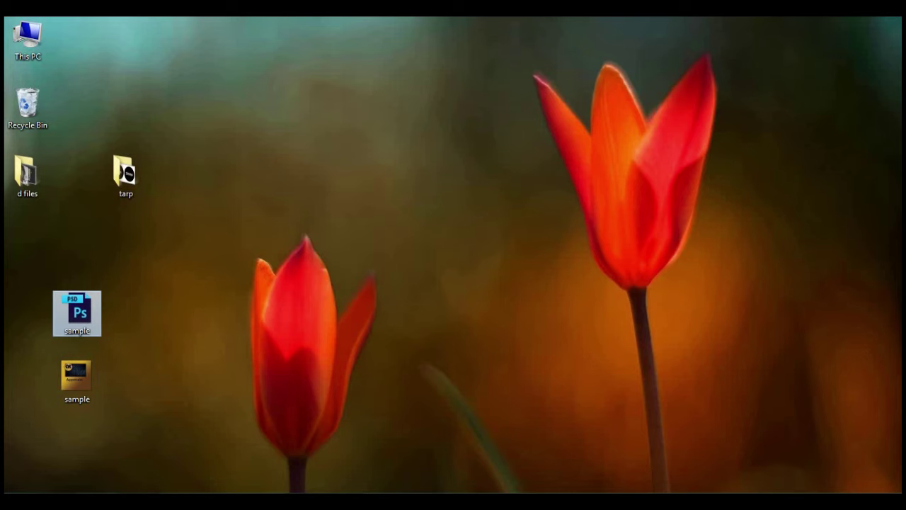
key(Return)
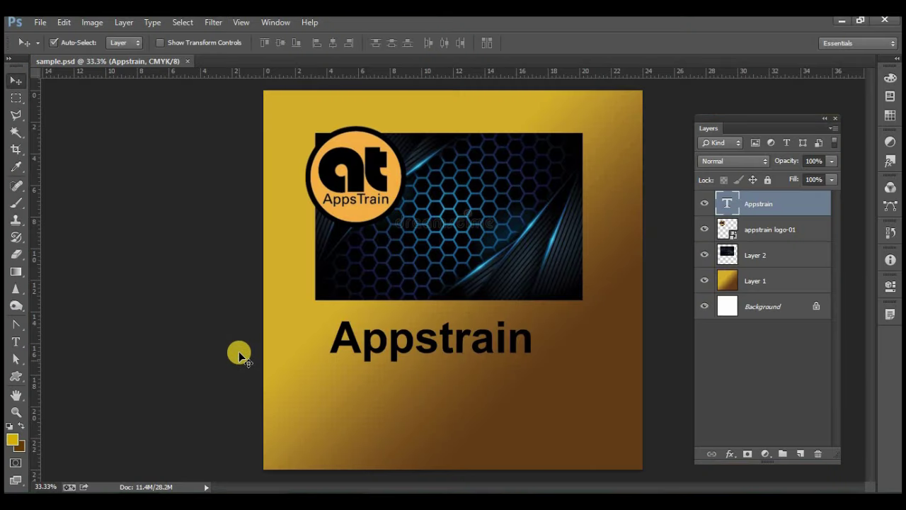